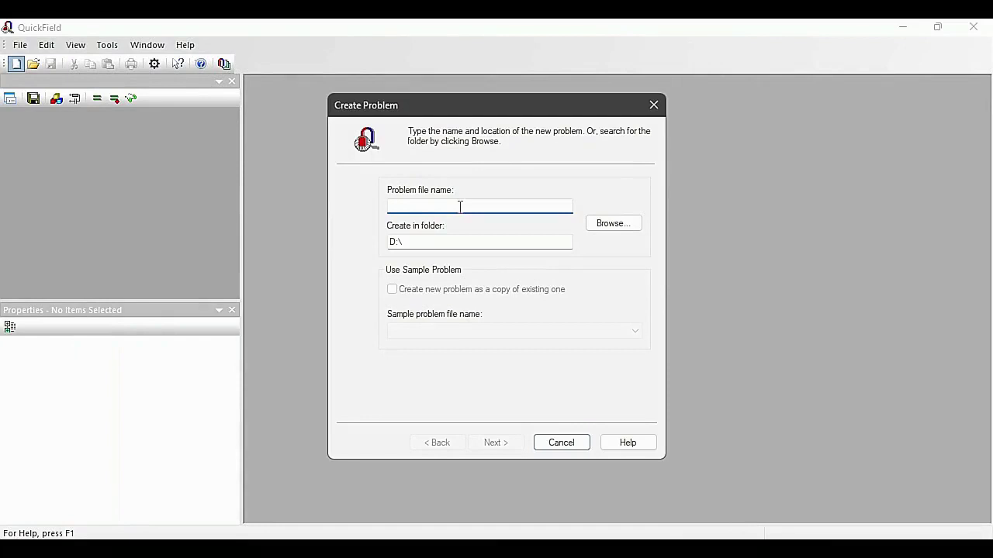
# Step: Name the new problem file "voice coil motor", keep the folder D:\, and proceed to the general settings
pyautogui.write('voice co')
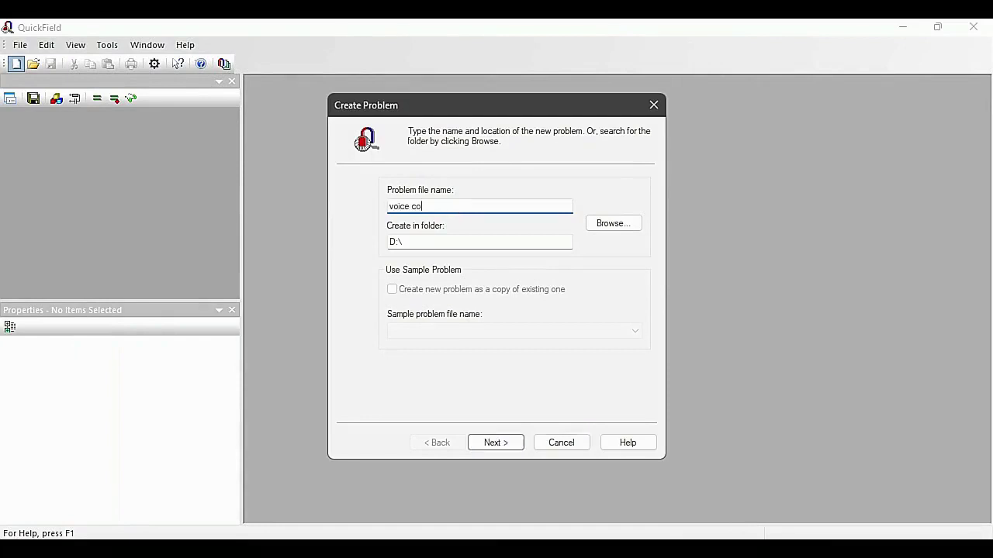
pyautogui.write('il motor')
pyautogui.click(519, 442)
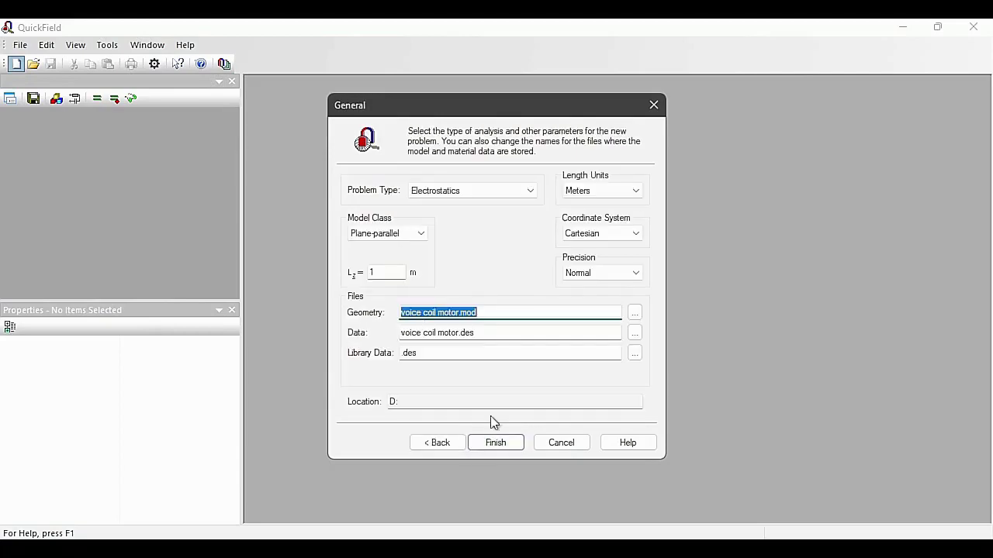
# Step: Set the problem to Magnetostatics with Millimeters as length units and the Axisymmetric model class, and finish creating it
pyautogui.click(508, 191)
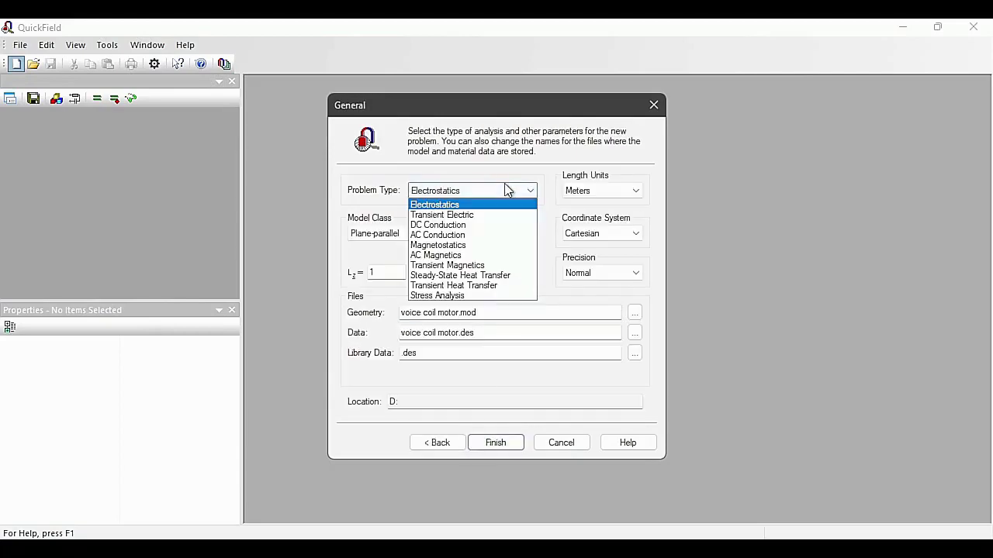
pyautogui.click(497, 247)
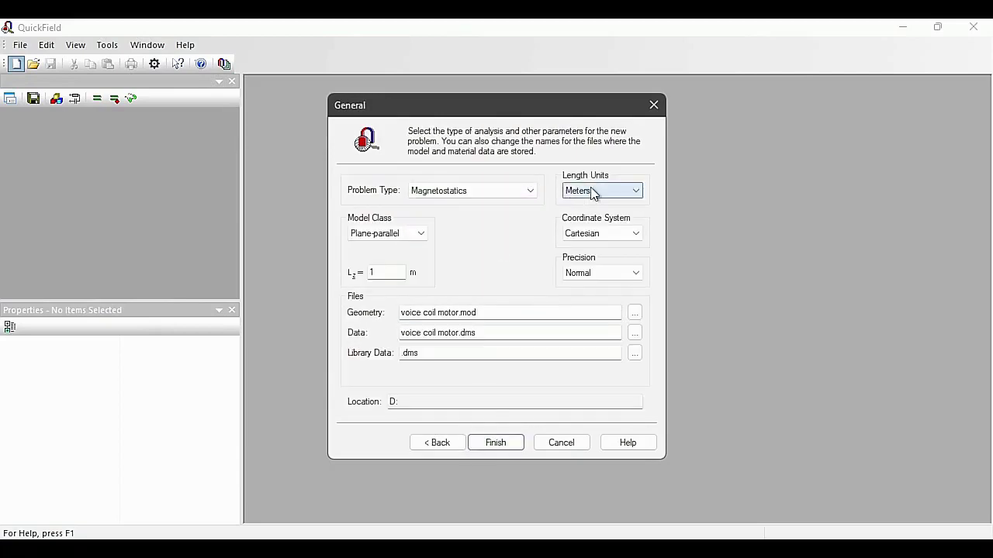
pyautogui.click(594, 193)
pyautogui.click(597, 216)
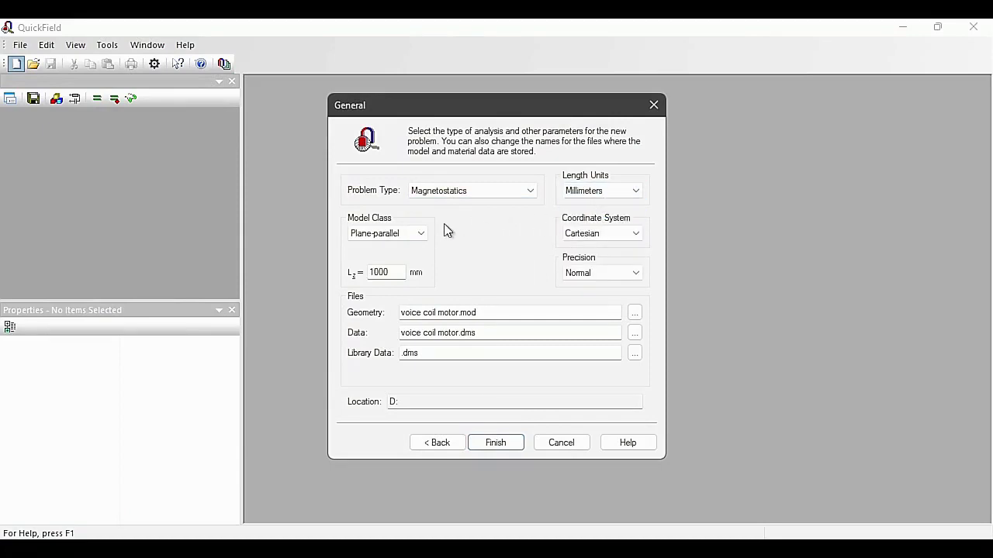
pyautogui.click(423, 234)
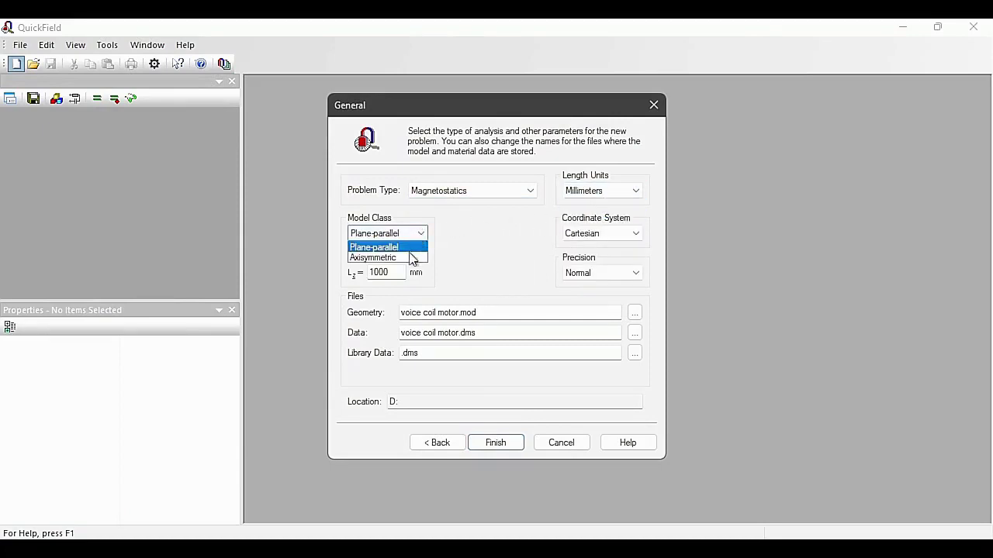
pyautogui.click(411, 257)
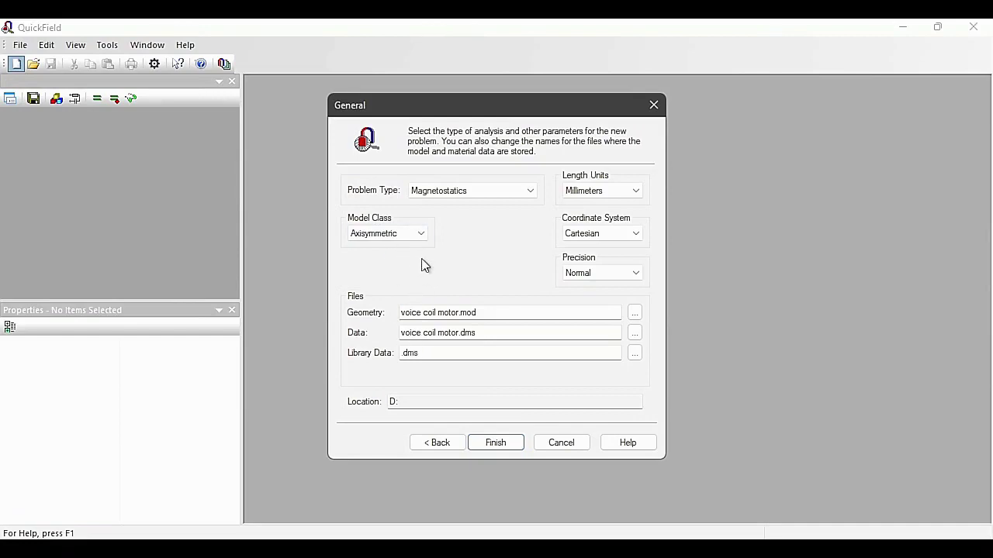
pyautogui.click(502, 445)
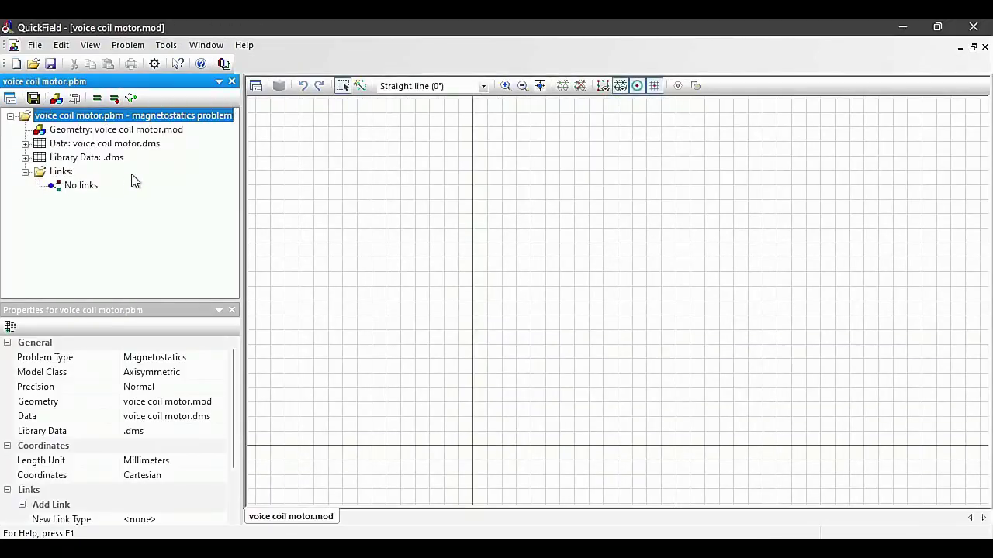
# Step: Import the drawing Voice_coil_motor.dxf from the Downloads folder into the problem's geometry model
pyautogui.click(133, 130)
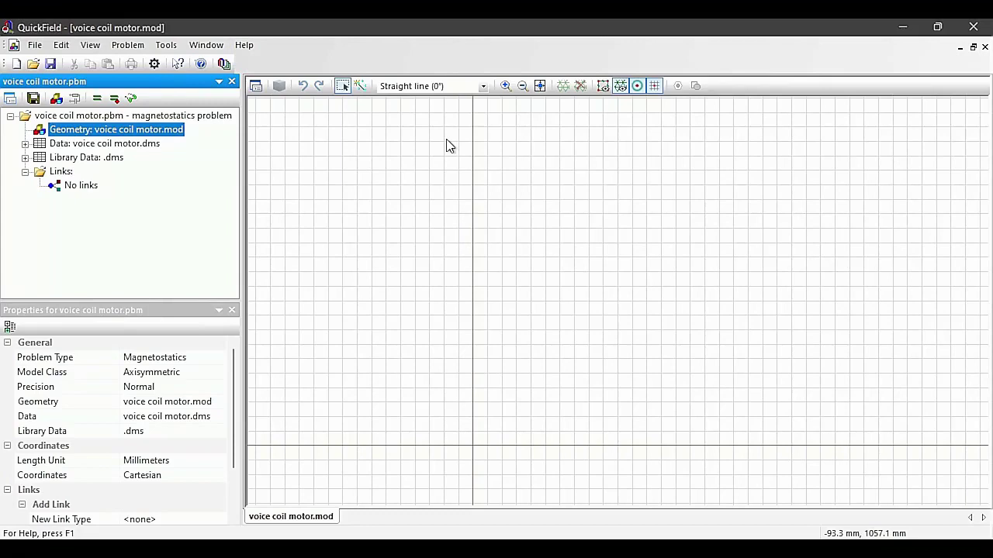
pyautogui.click(506, 180)
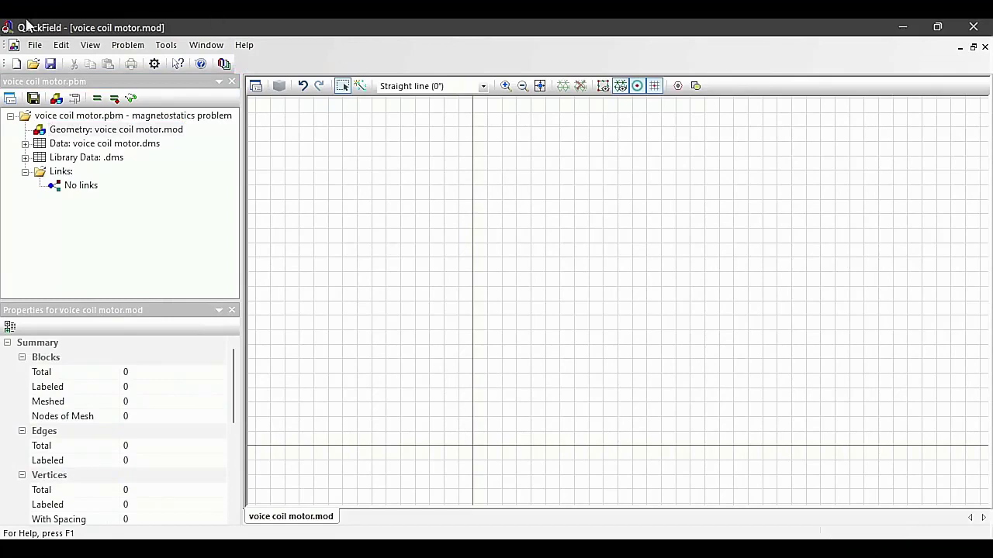
pyautogui.click(32, 47)
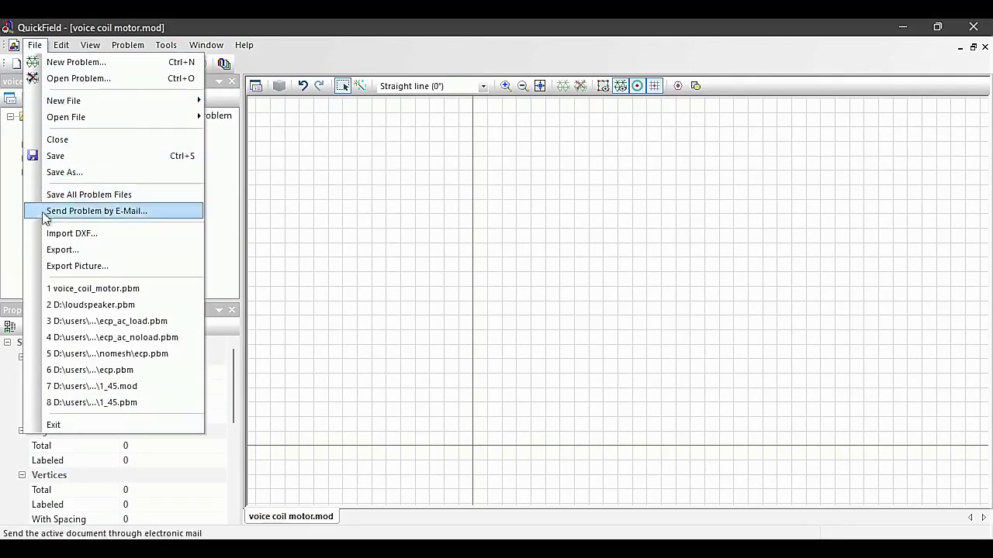
pyautogui.click(76, 234)
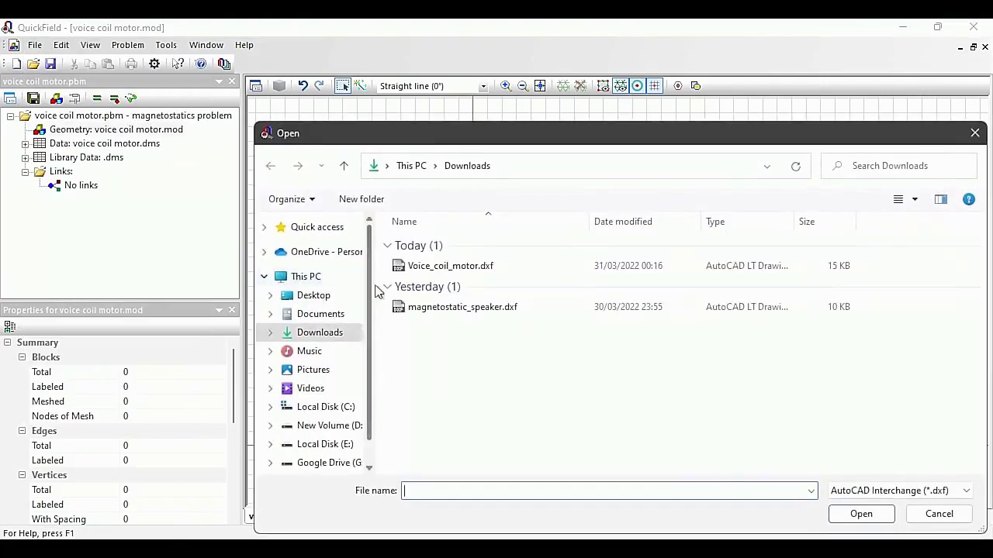
pyautogui.click(444, 269)
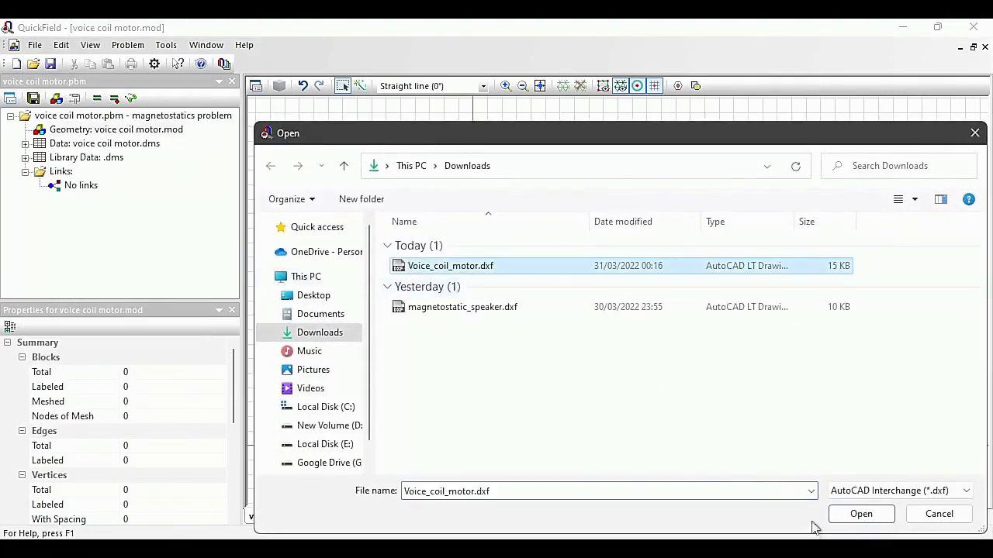
pyautogui.click(862, 516)
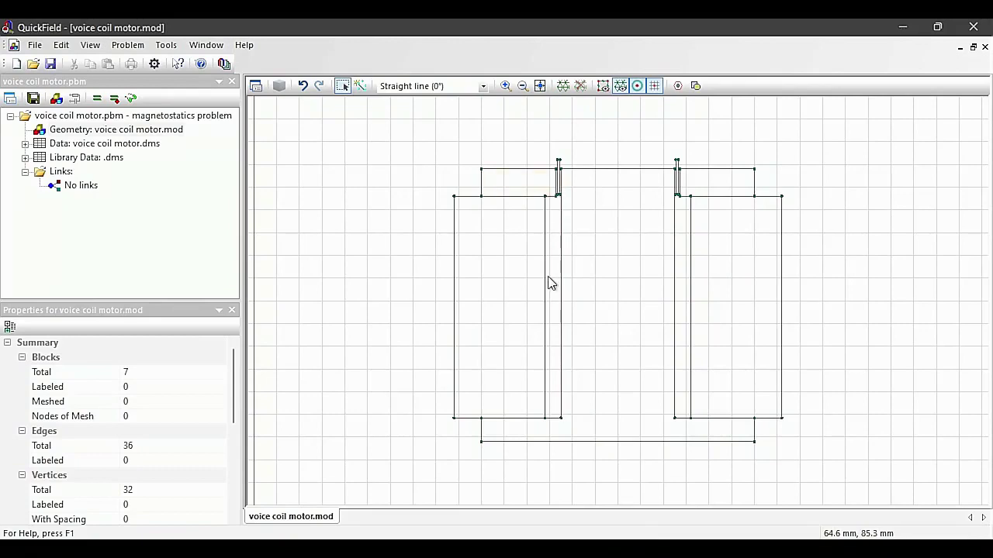
# Step: Select the entire imported geometry and rotate it 90 degrees about the centre 0, 0
pyautogui.scroll(-4, 548, 284)
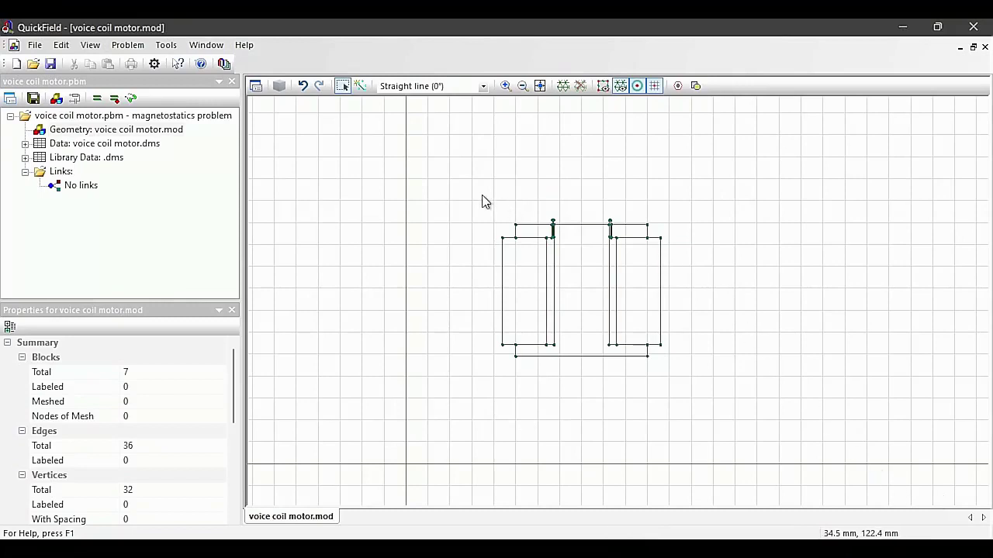
pyautogui.moveTo(482, 195); pyautogui.dragTo(686, 383)
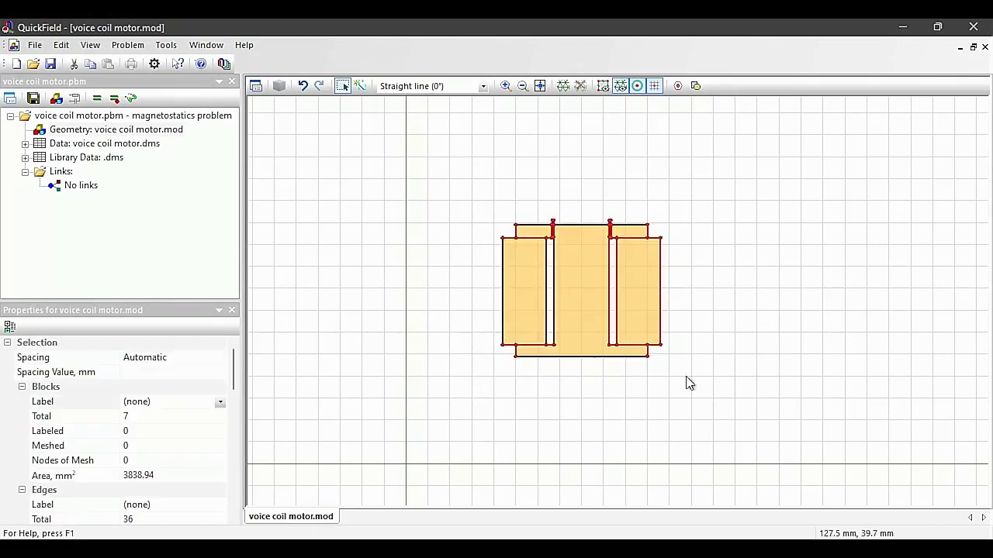
pyautogui.rightClick(587, 287)
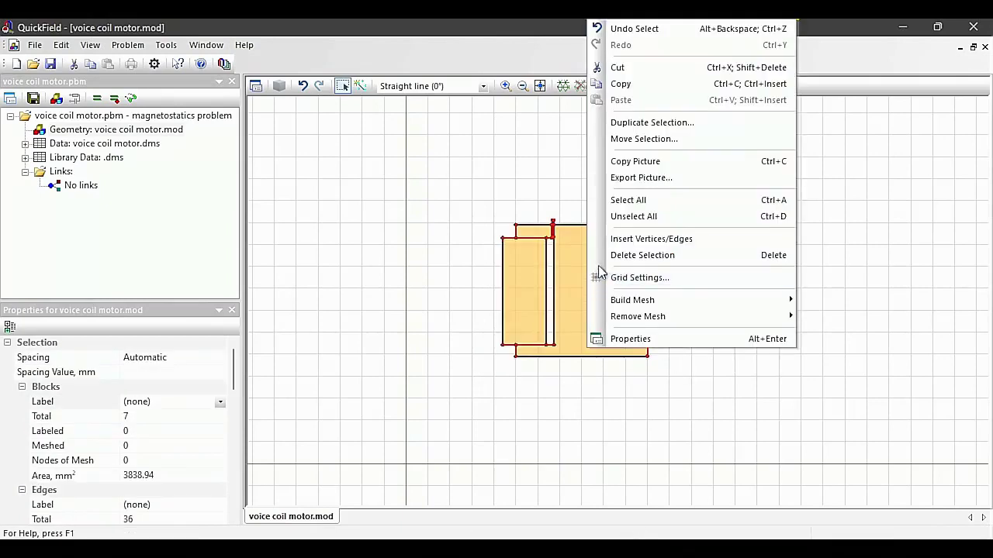
pyautogui.click(641, 141)
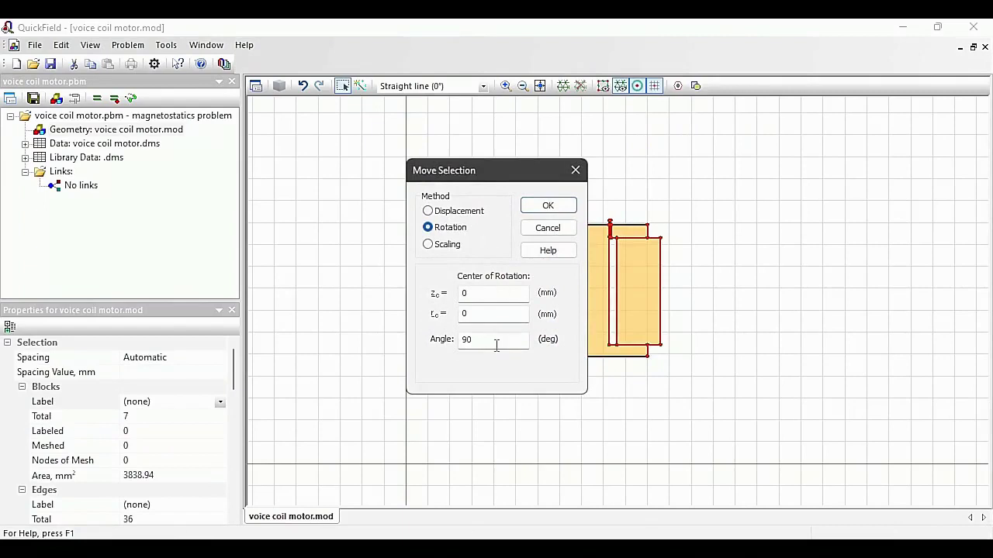
pyautogui.click(549, 206)
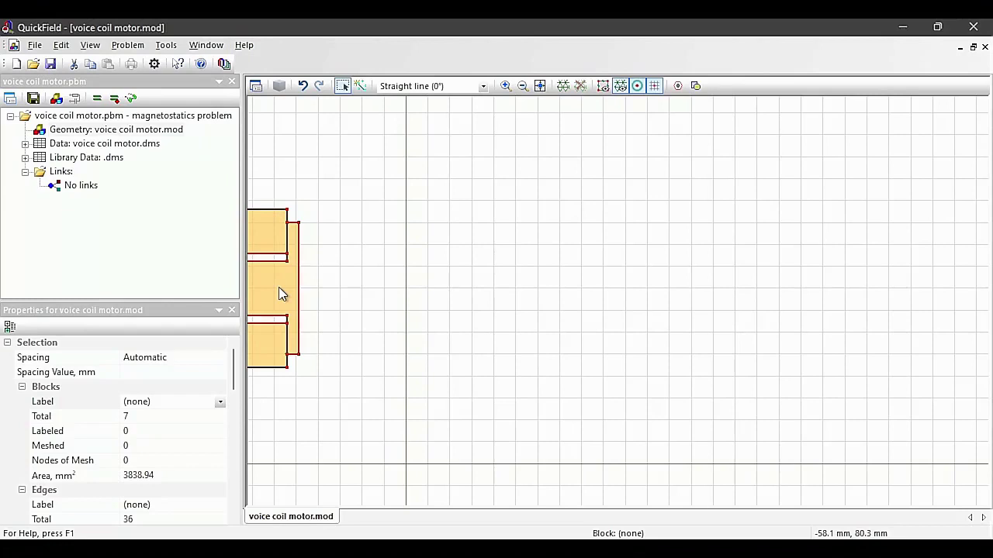
# Step: Move the selected motor geometry to the origin so that its symmetry line lies on the horizontal axis
pyautogui.moveTo(281, 294); pyautogui.dragTo(454, 463)
pyautogui.scroll(-2, 518, 414)
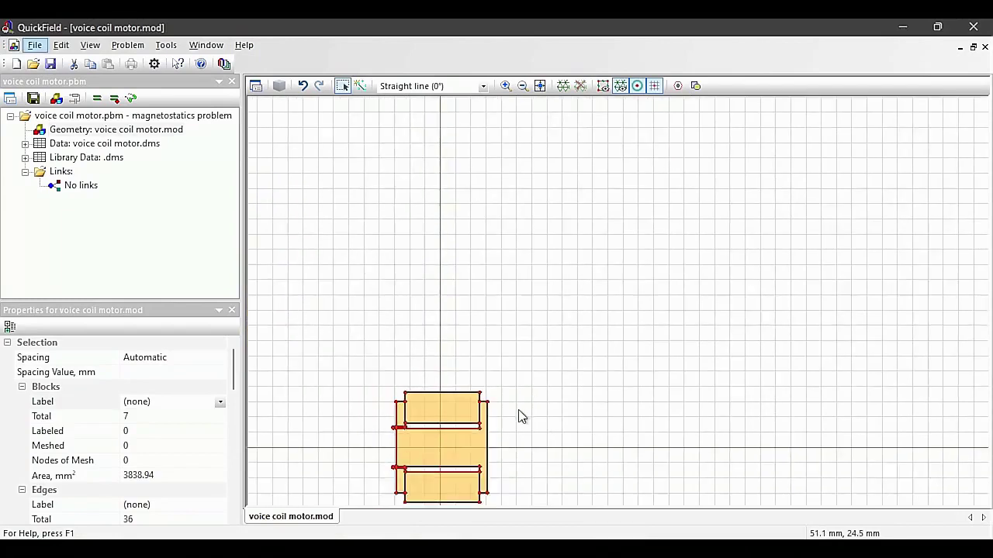
pyautogui.scroll(2, 458, 496)
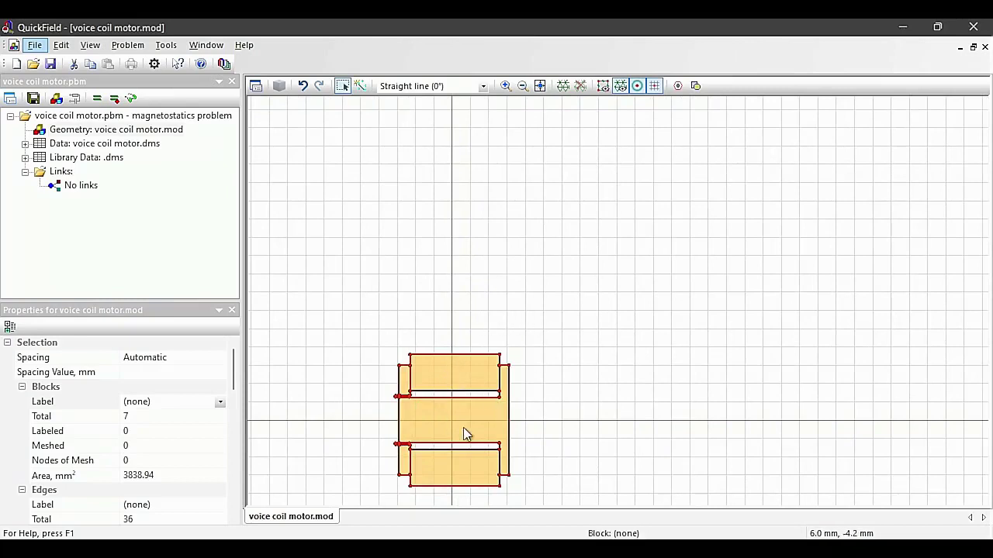
# Step: Draw a straight edge along the horizontal axis from -110 mm, 0 mm through the motor and well past its opposite side
pyautogui.click(361, 87)
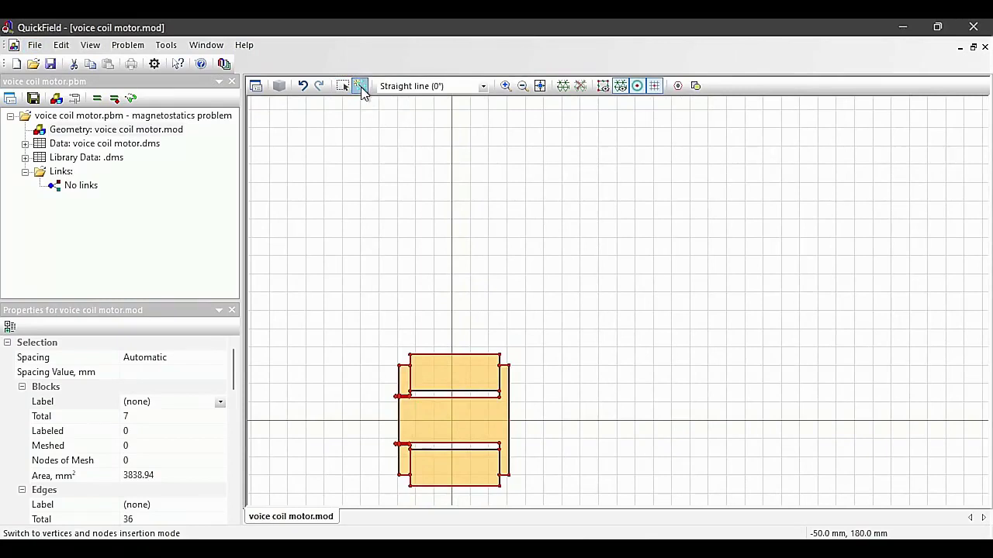
pyautogui.click(250, 420)
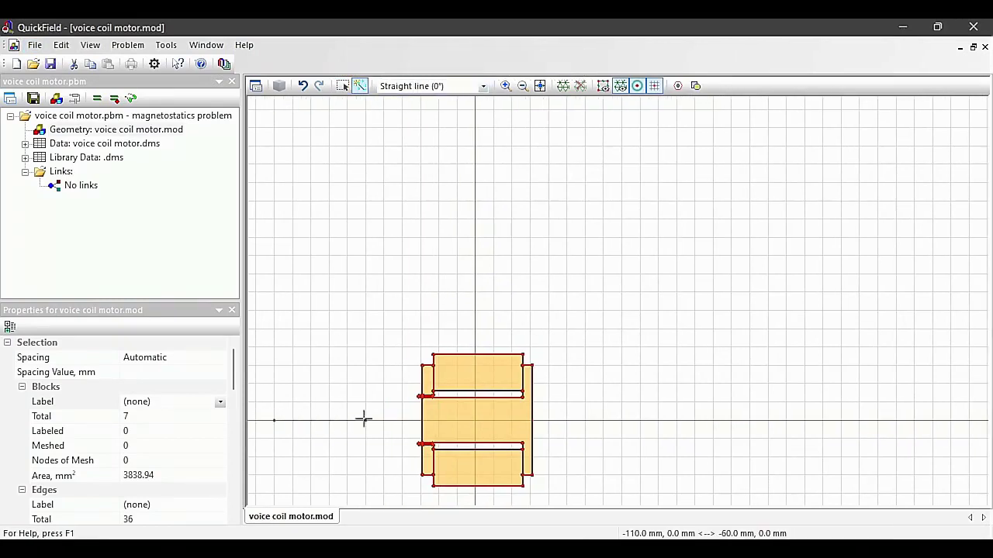
pyautogui.click(695, 420)
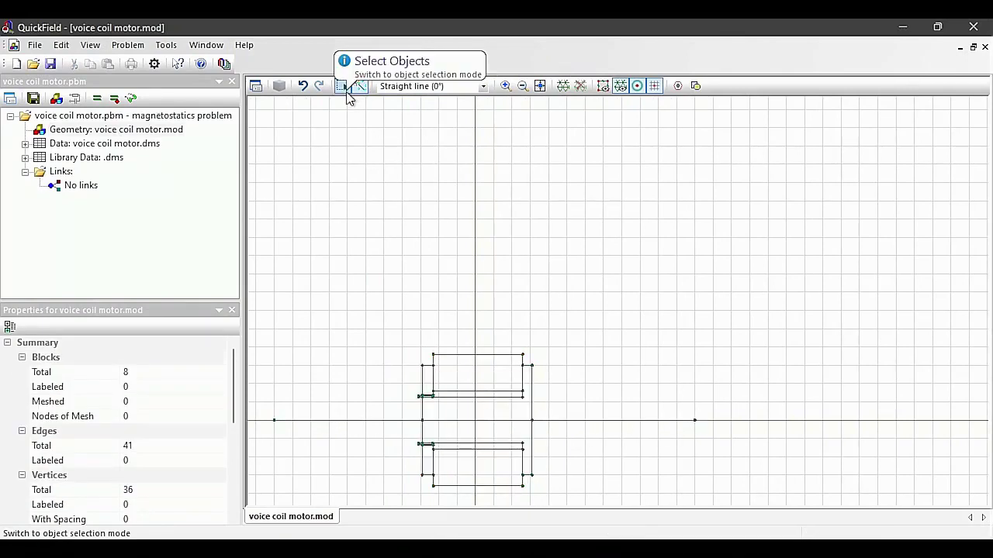
# Step: Delete the half of the motor geometry that lies below the horizontal axis
pyautogui.click(344, 88)
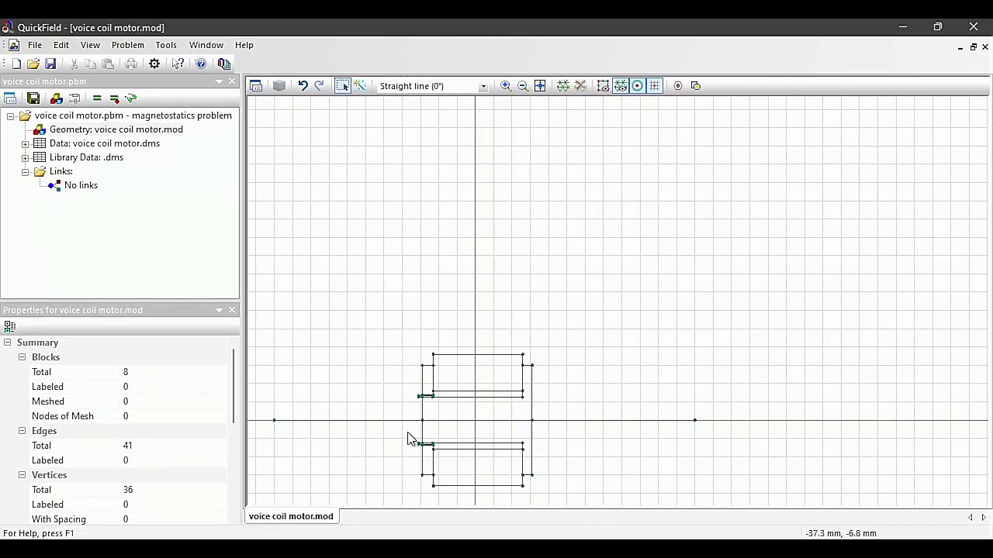
pyautogui.moveTo(403, 437); pyautogui.dragTo(628, 470)
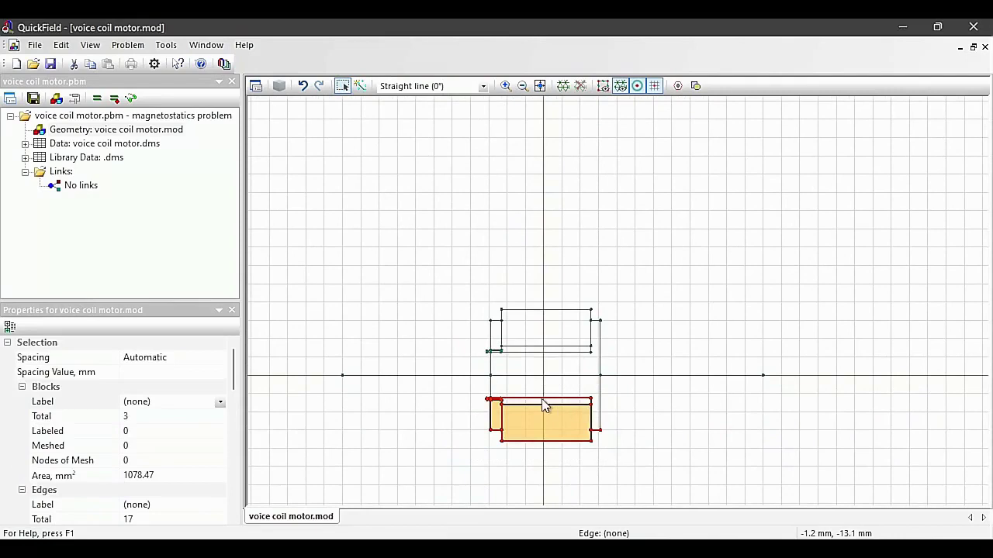
pyautogui.press('Delete')
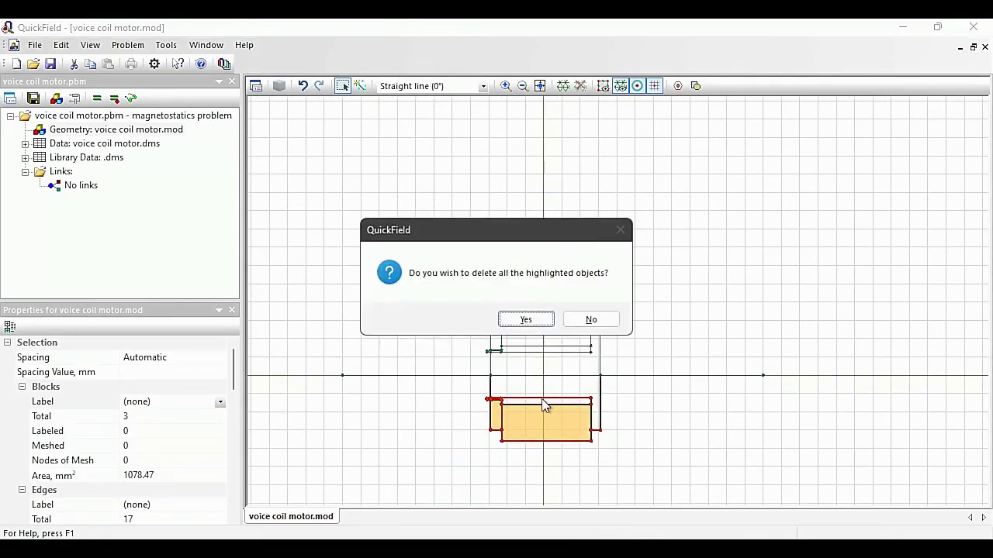
pyautogui.press('Return')
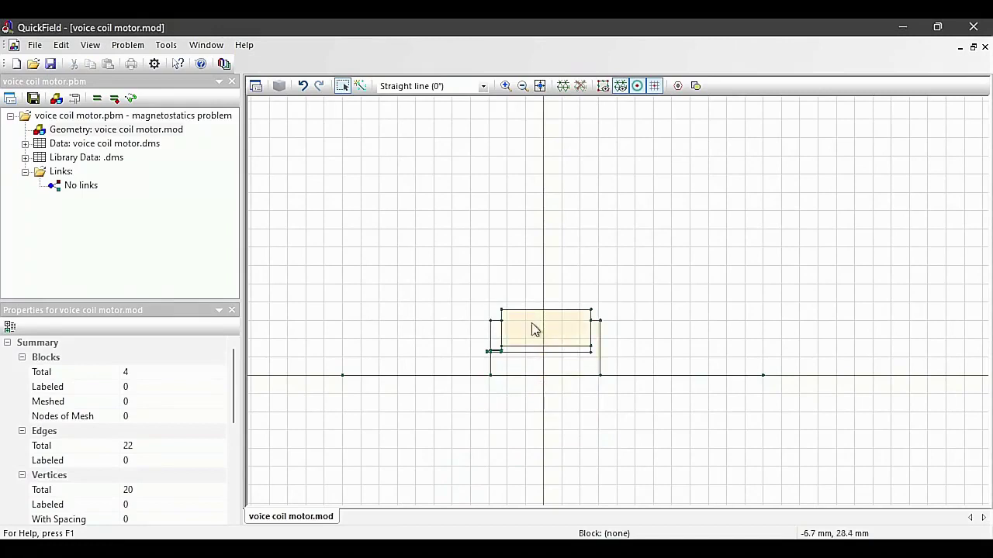
# Step: Draw a Half arc (180°) edge above the motor joining the two ends of the axis line, and return to object selection
pyautogui.scroll(5, 543, 368)
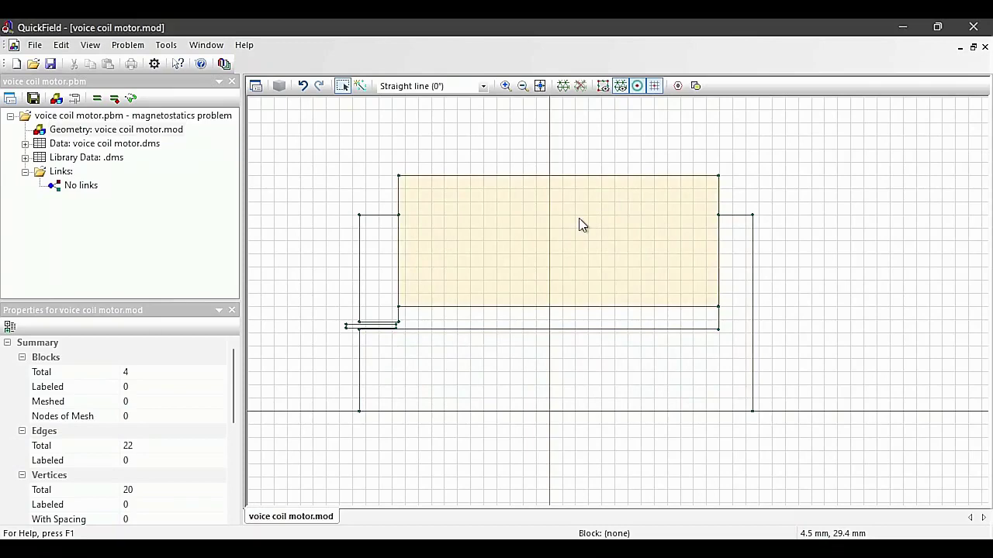
pyautogui.scroll(-3, 580, 225)
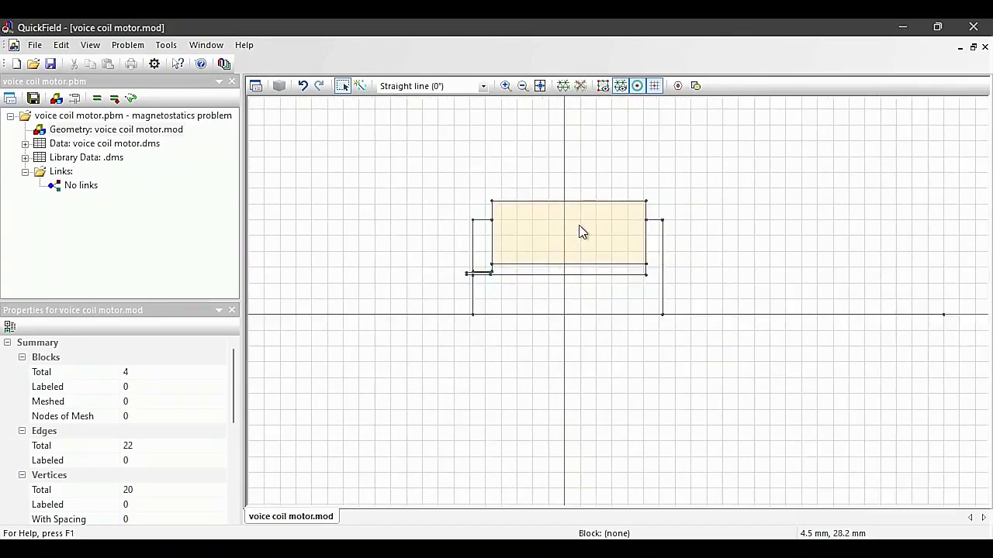
pyautogui.moveTo(583, 184); pyautogui.dragTo(586, 310)
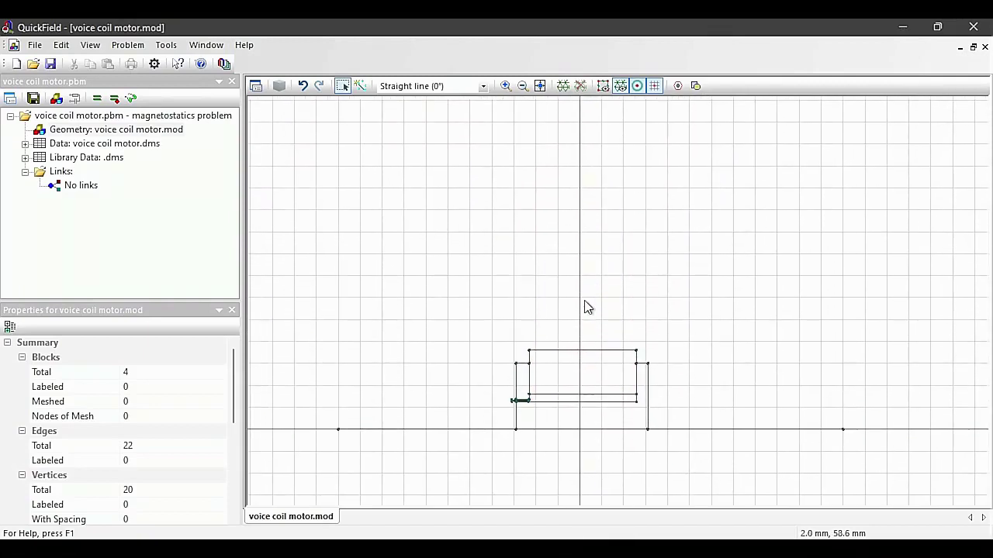
pyautogui.click(361, 86)
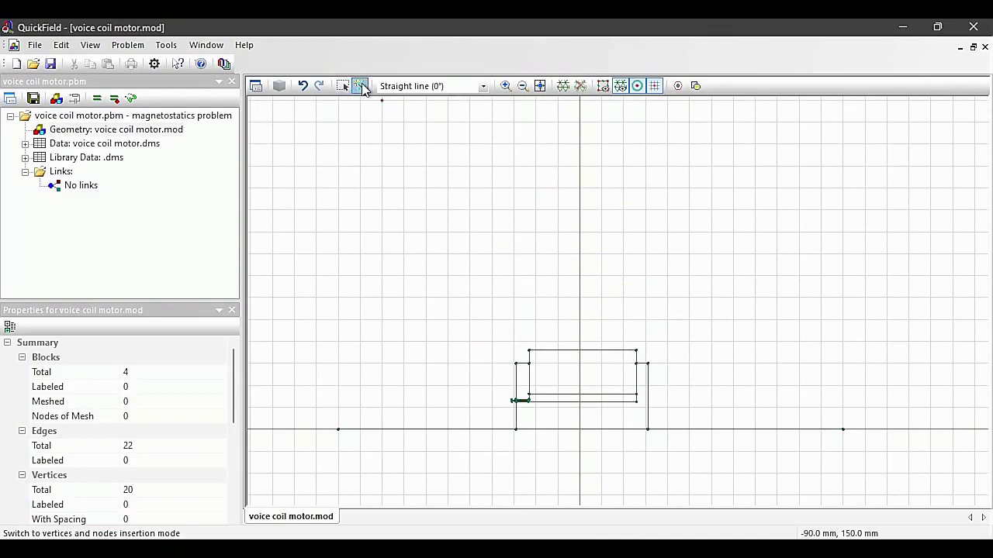
pyautogui.click(482, 86)
pyautogui.click(448, 120)
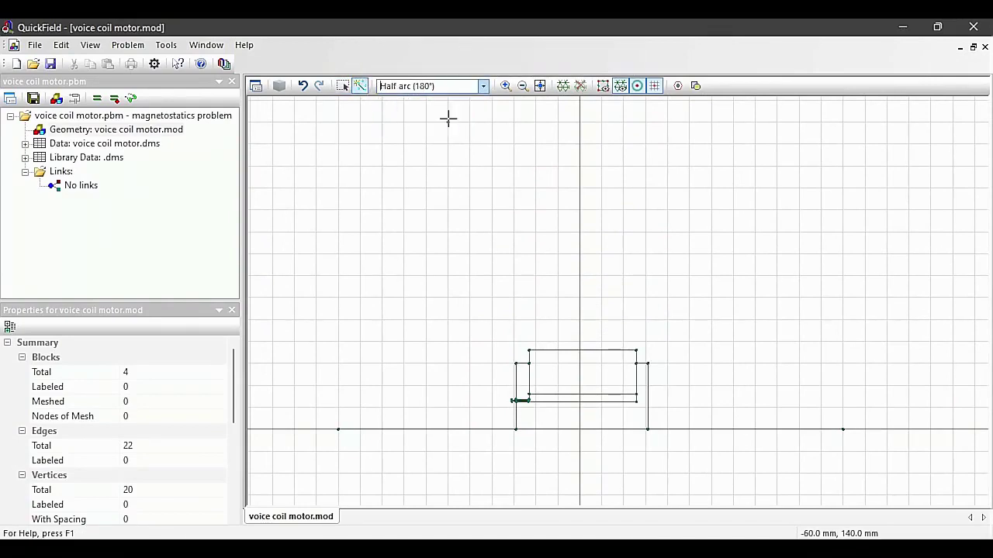
pyautogui.moveTo(841, 424); pyautogui.dragTo(342, 424)
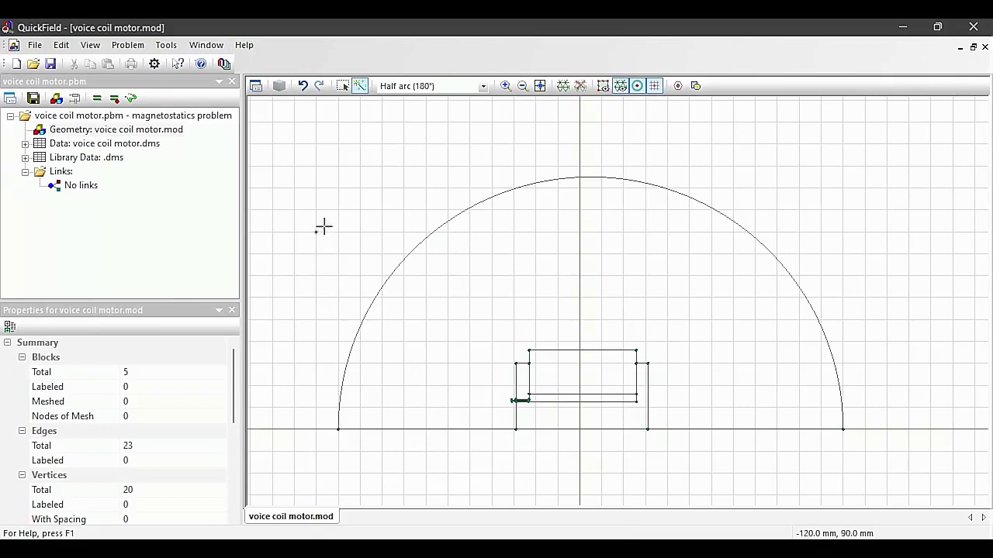
pyautogui.click(344, 85)
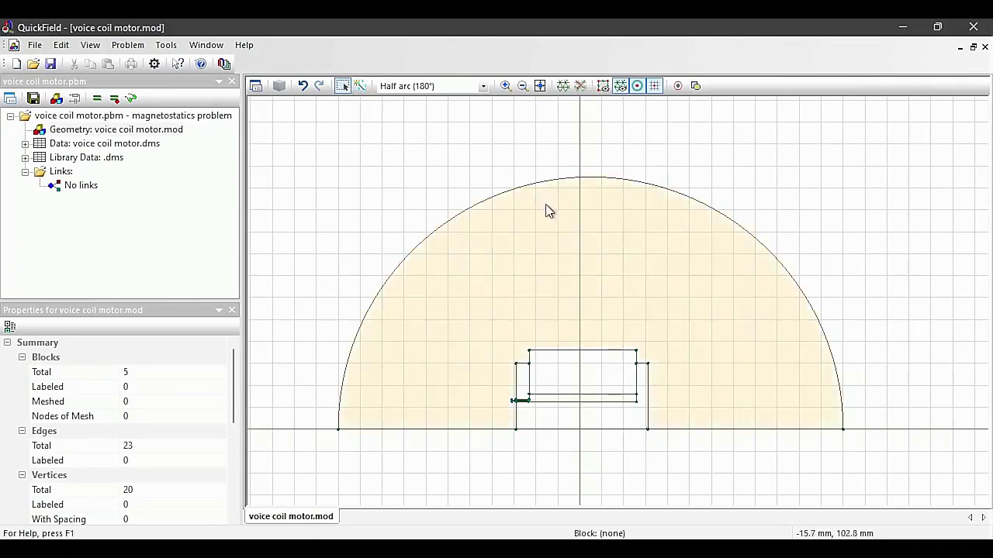
# Step: Assign the block label "air" to the large region enclosed by the half arc around the motor
pyautogui.click(542, 227)
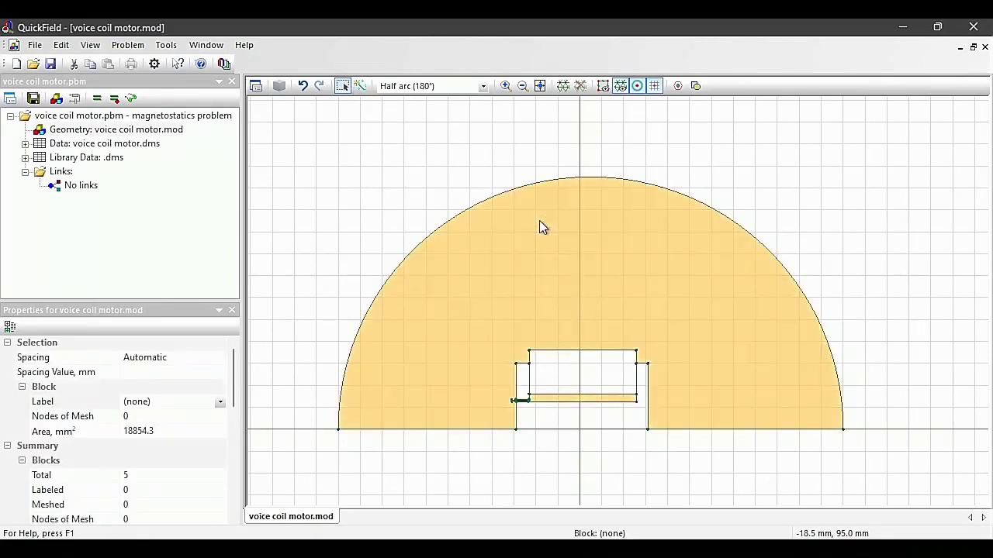
pyautogui.click(163, 402)
pyautogui.write('air')
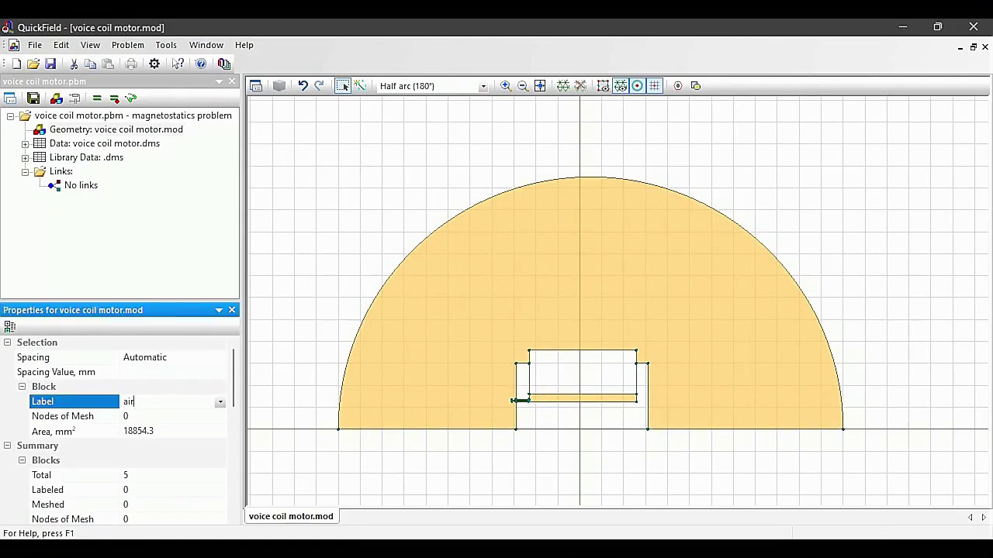
pyautogui.press('Return')
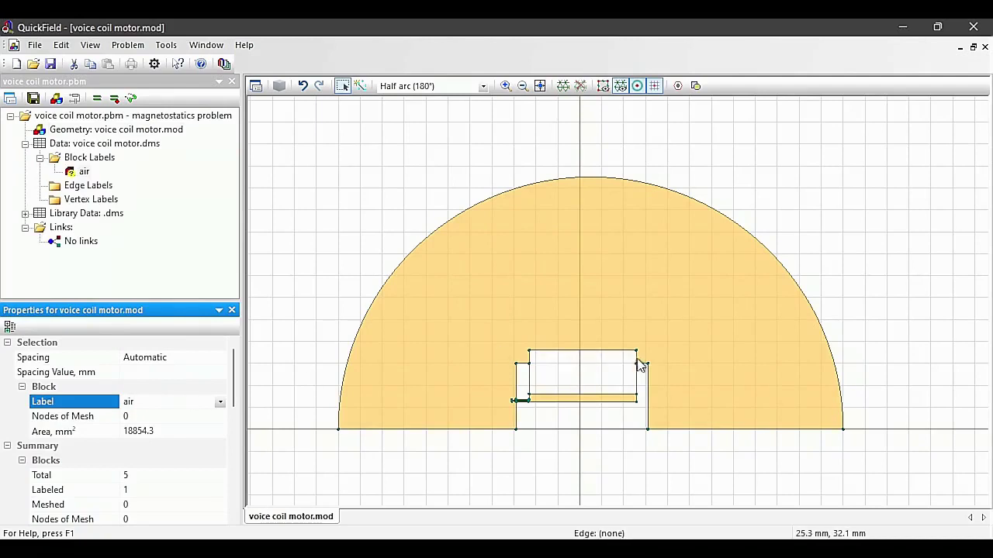
# Step: Assign the block label "PM" to the large rectangular magnet block in the upper part of the motor
pyautogui.click(563, 364)
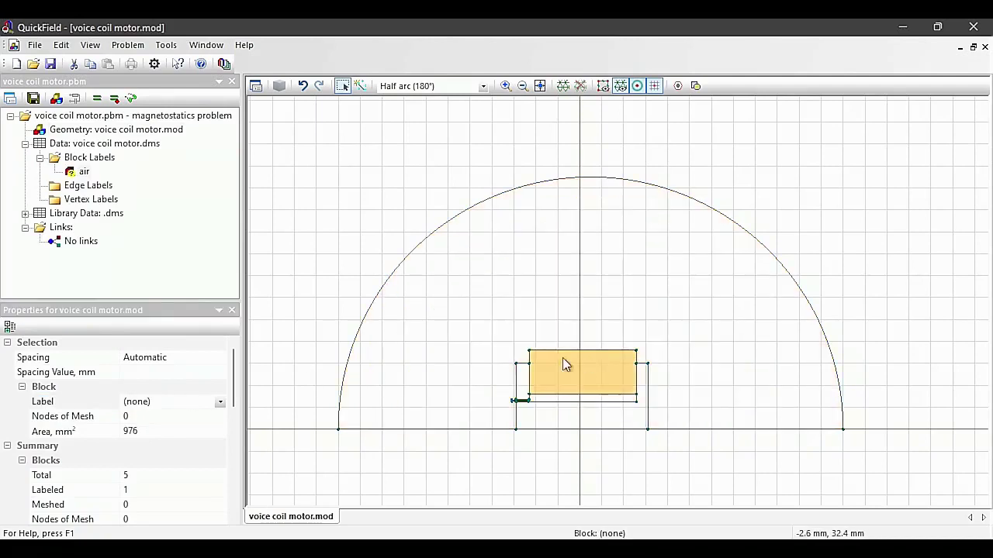
pyautogui.click(156, 401)
pyautogui.write('PM')
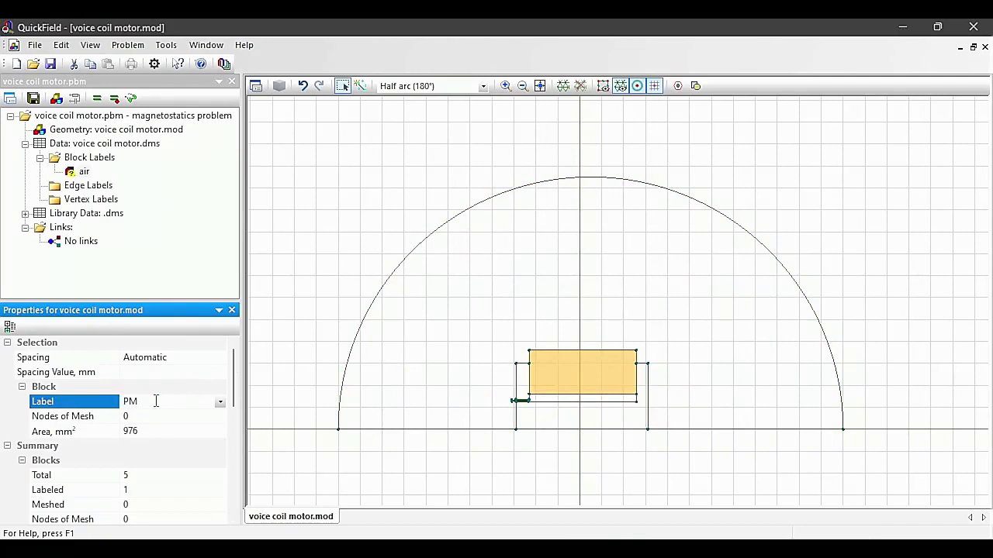
pyautogui.press('Return')
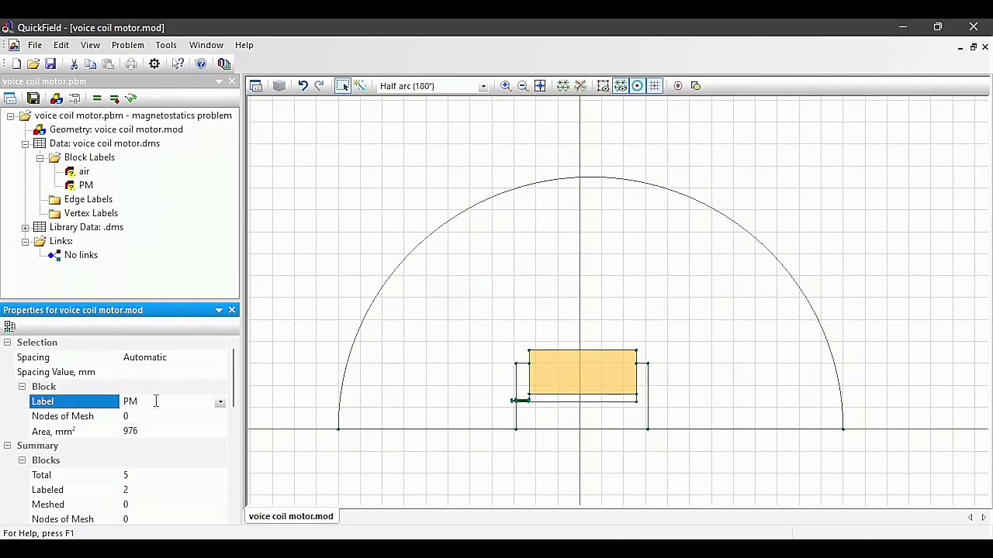
# Step: Select the lower yoke block together with the upright pole block beside the magnet and label both "core"
pyautogui.click(553, 412)
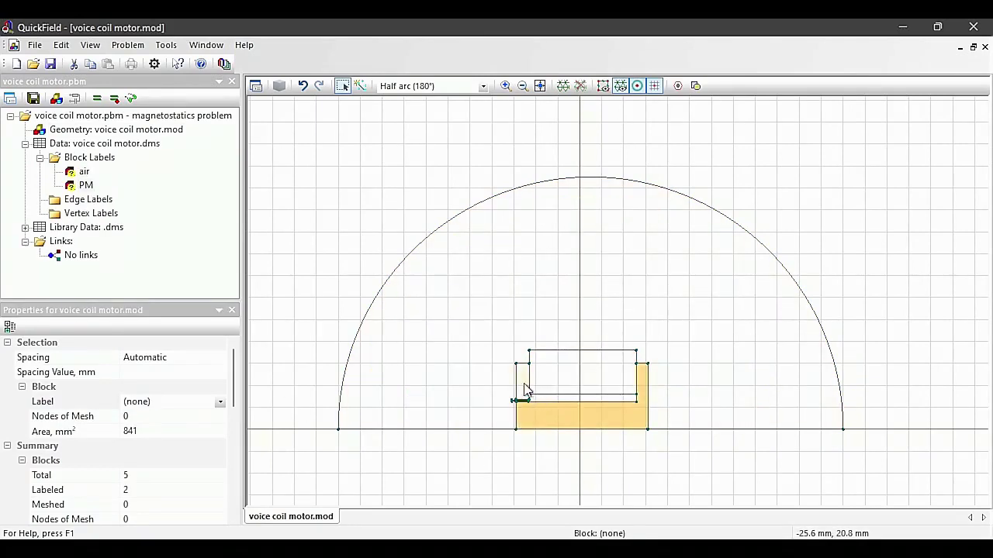
pyautogui.keyDown('ctrl'); pyautogui.click(522, 388); pyautogui.keyUp('ctrl')
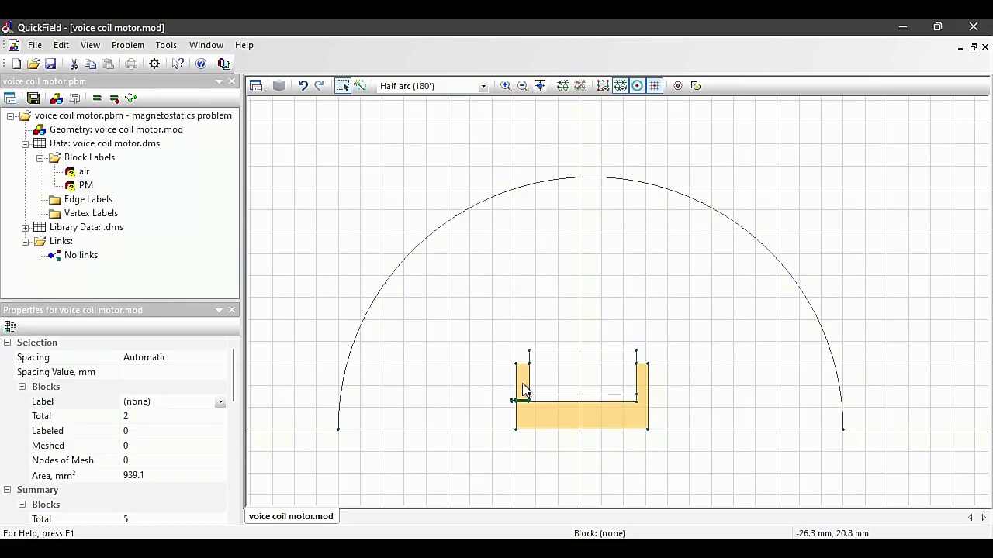
pyautogui.click(153, 398)
pyautogui.write('core')
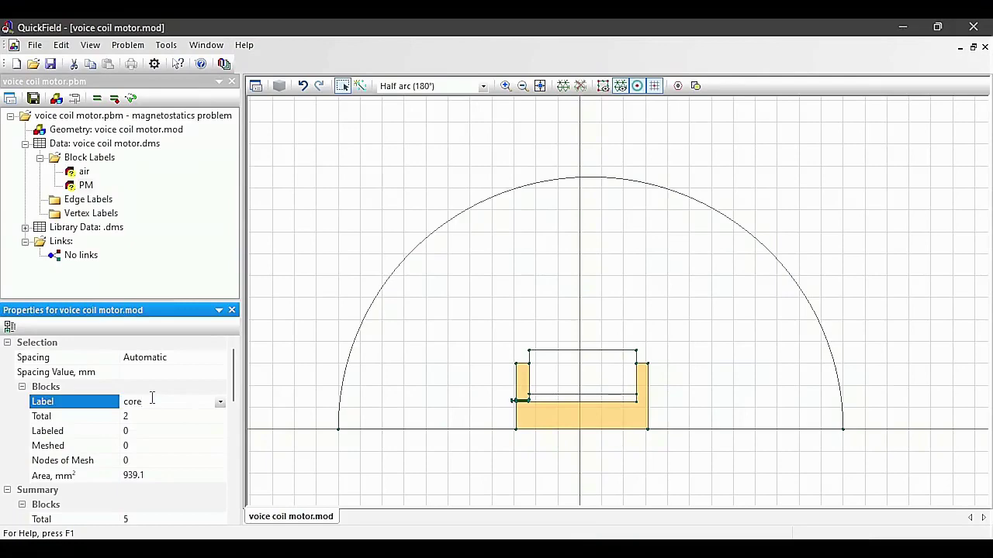
pyautogui.press('Return')
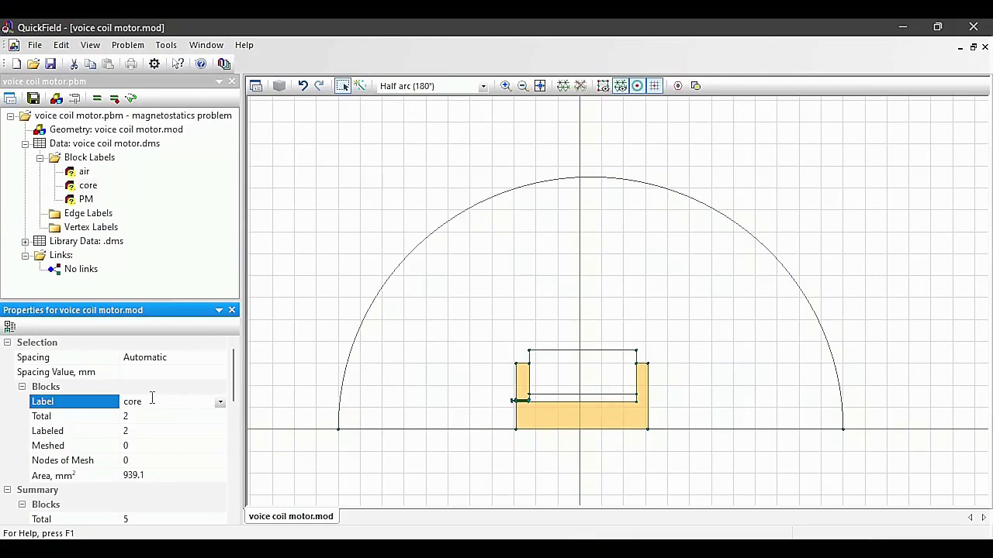
# Step: Assign the block label "voice coil" to the thin rectangle in the gap between the two core blocks
pyautogui.scroll(2, 516, 406)
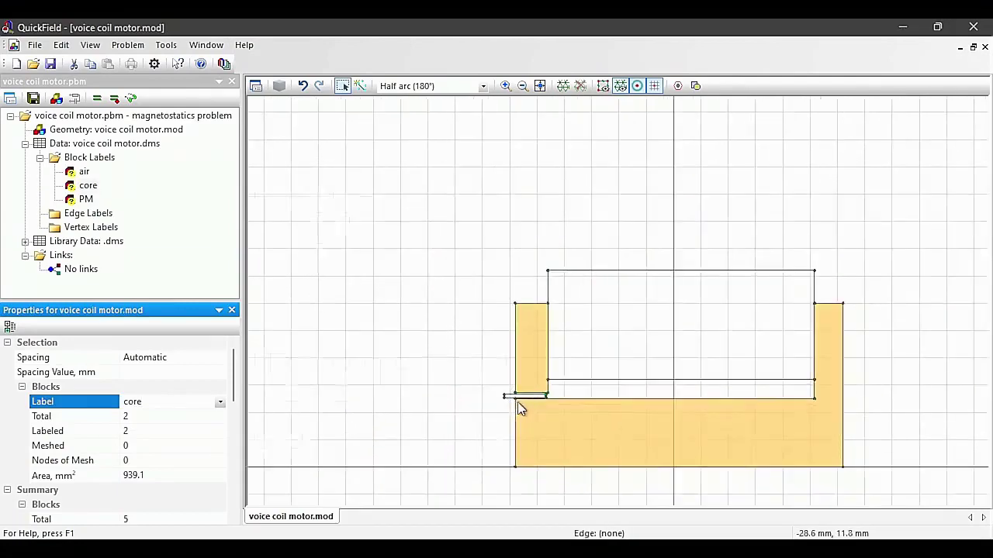
pyautogui.scroll(2, 519, 407)
pyautogui.click(535, 375)
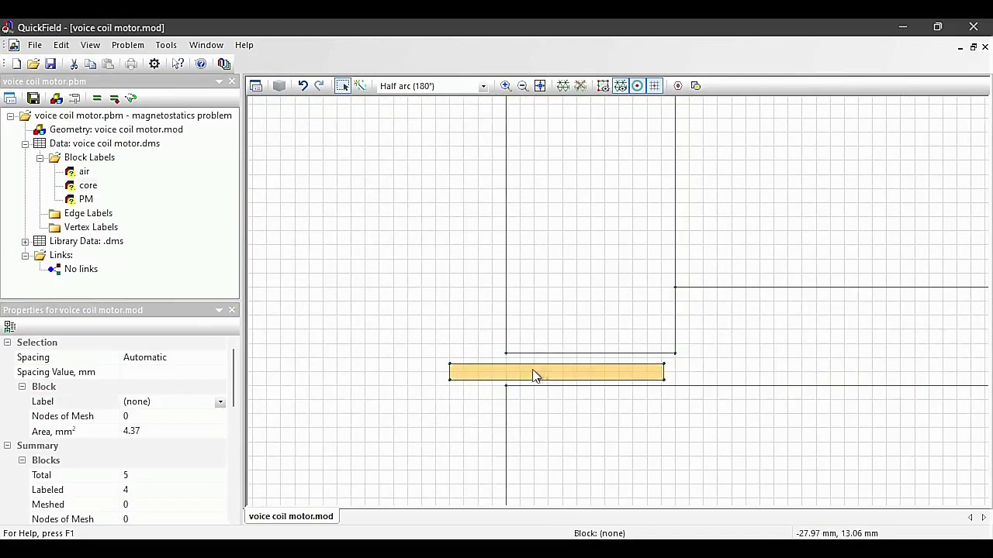
pyautogui.click(160, 397)
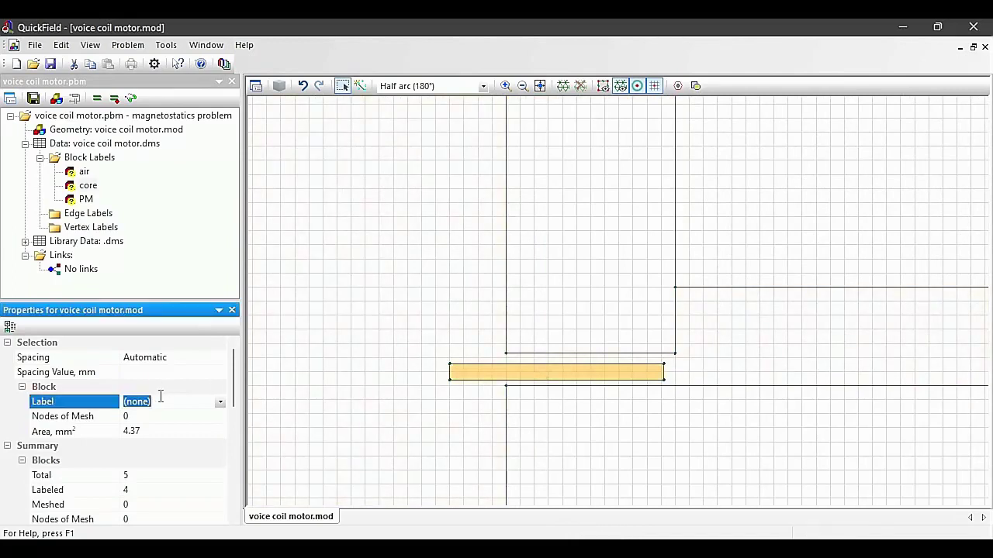
pyautogui.write('voice coil')
pyautogui.press('Return')
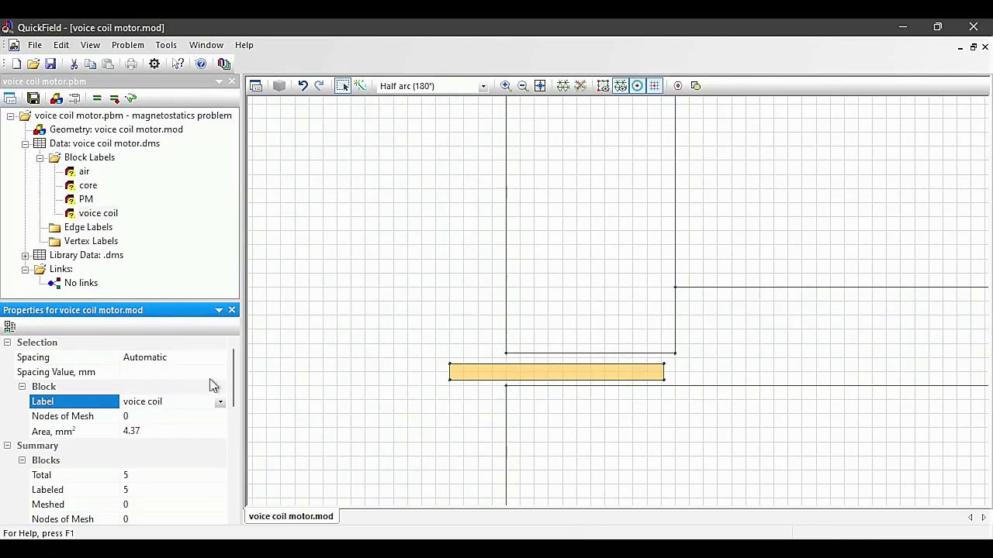
# Step: Assign the edge label "external" to the half arc bounding the air region
pyautogui.scroll(-3, 548, 301)
pyautogui.scroll(-4, 548, 301)
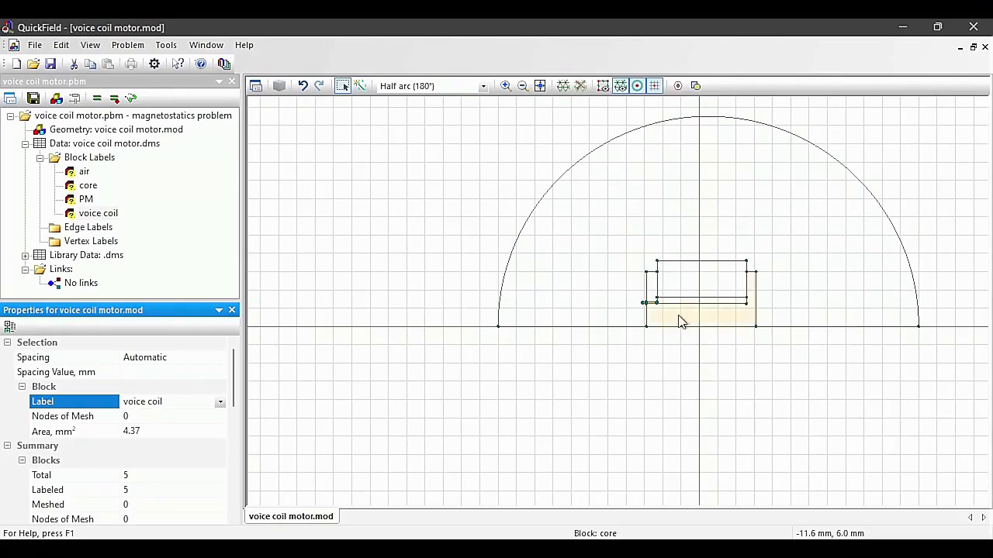
pyautogui.click(608, 145)
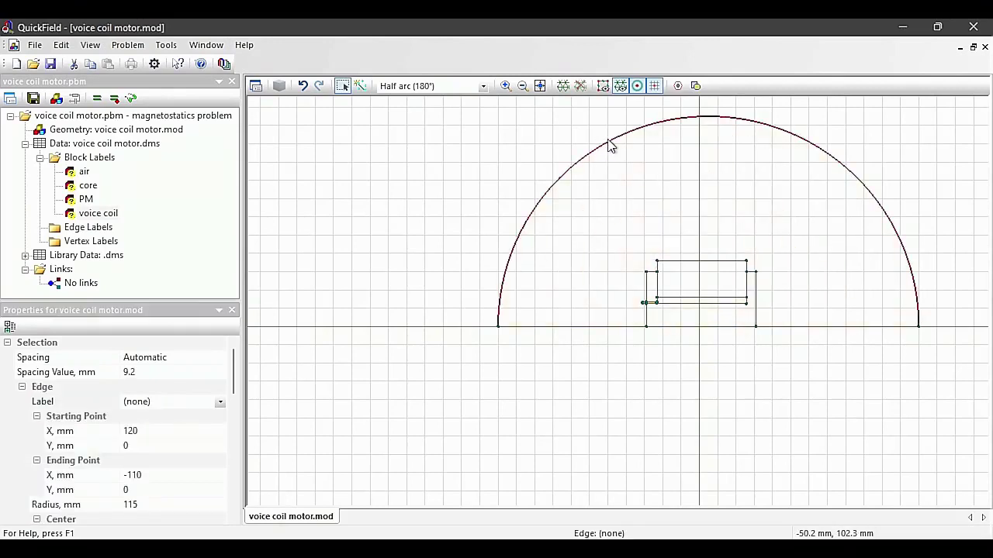
pyautogui.click(175, 400)
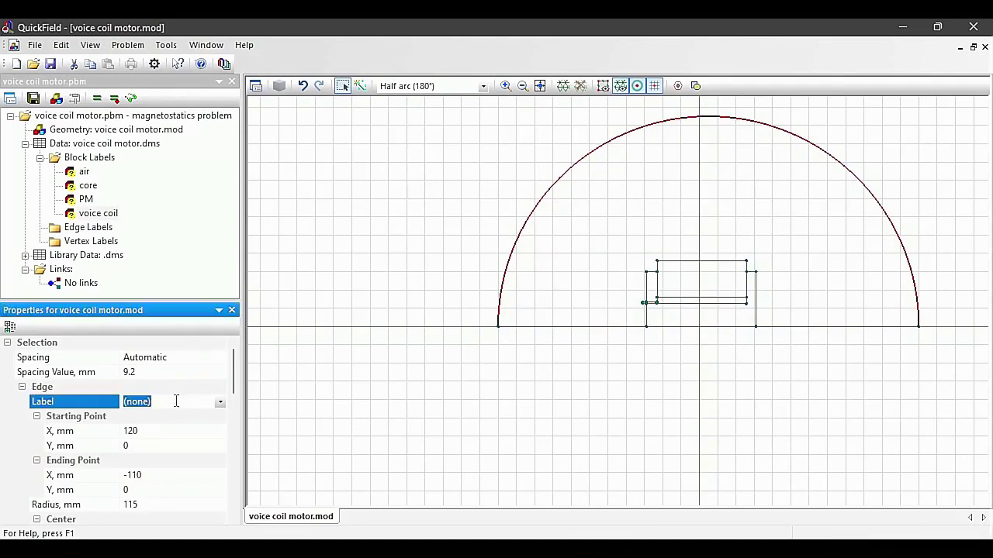
pyautogui.write('external')
pyautogui.press('Return')
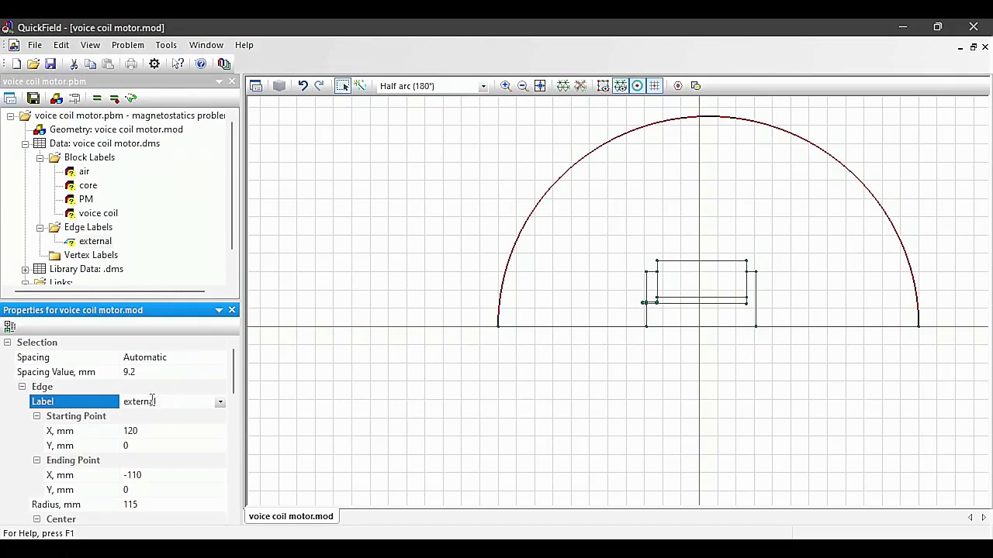
# Step: Set the relative permeability to 1 for both the air and voice coil block labels
pyautogui.doubleClick(85, 173)
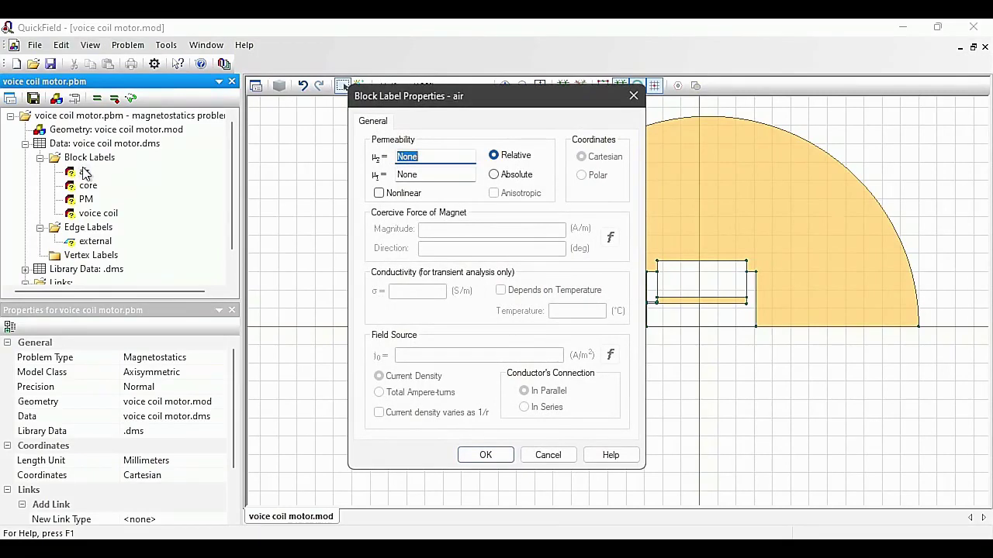
pyautogui.press('Left')
pyautogui.write('1')
pyautogui.press('Return')
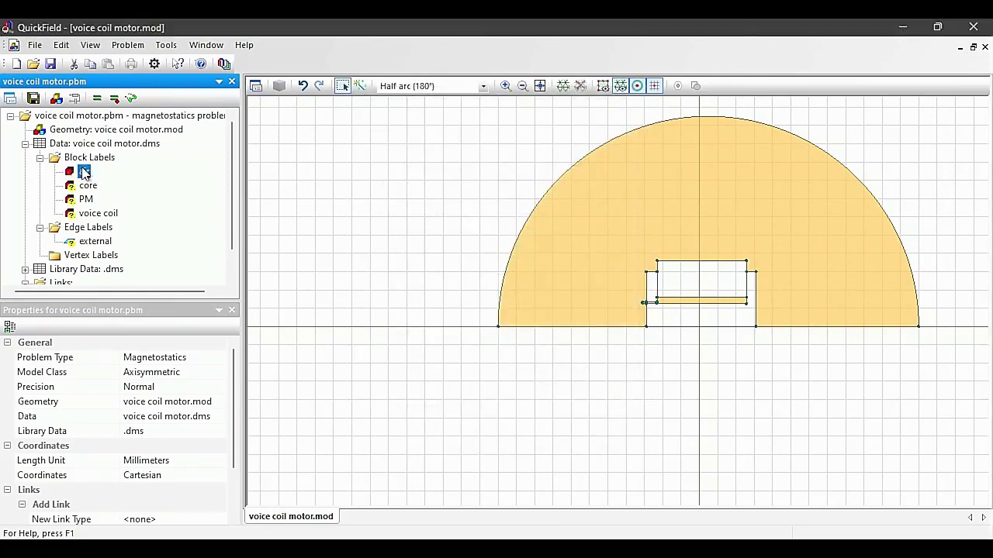
pyautogui.doubleClick(88, 214)
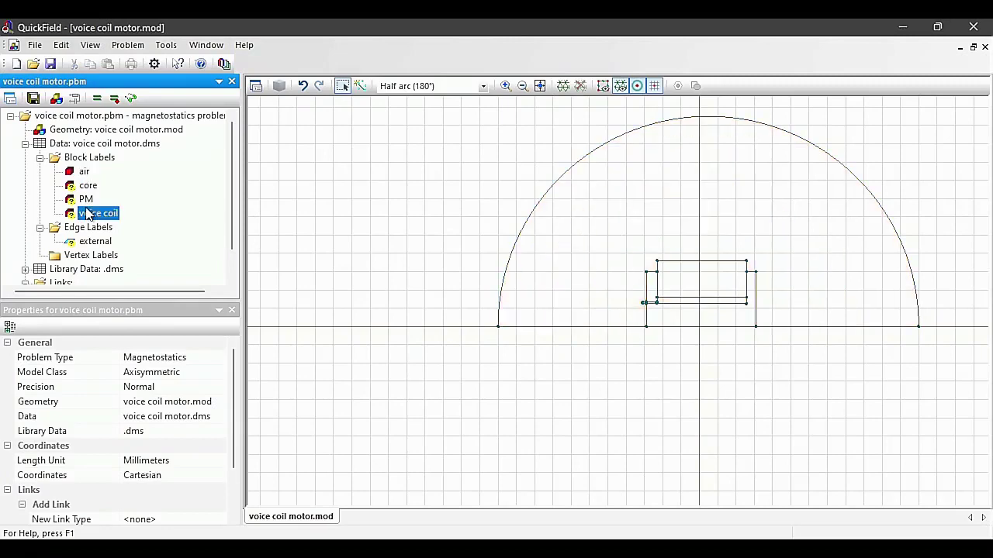
pyautogui.write('1')
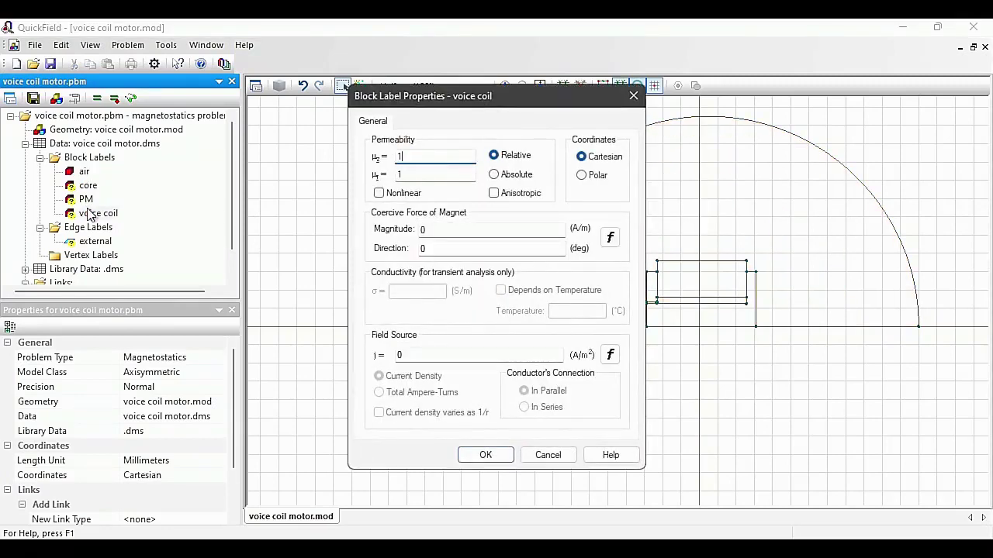
pyautogui.press('Return')
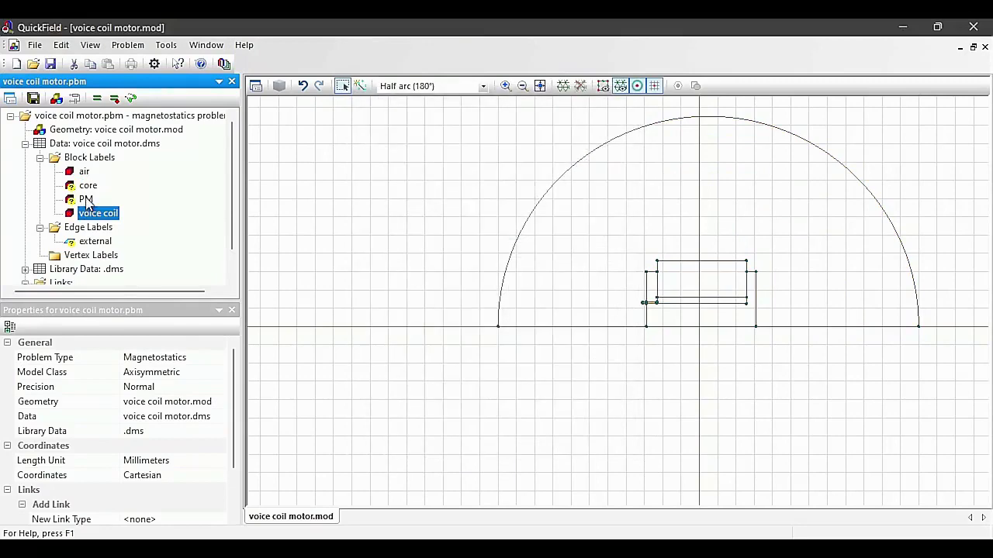
# Step: Define the PM block label with relative permeability 1.05 and a coercive force of 500000 A/m directed at 180 degrees
pyautogui.doubleClick(85, 200)
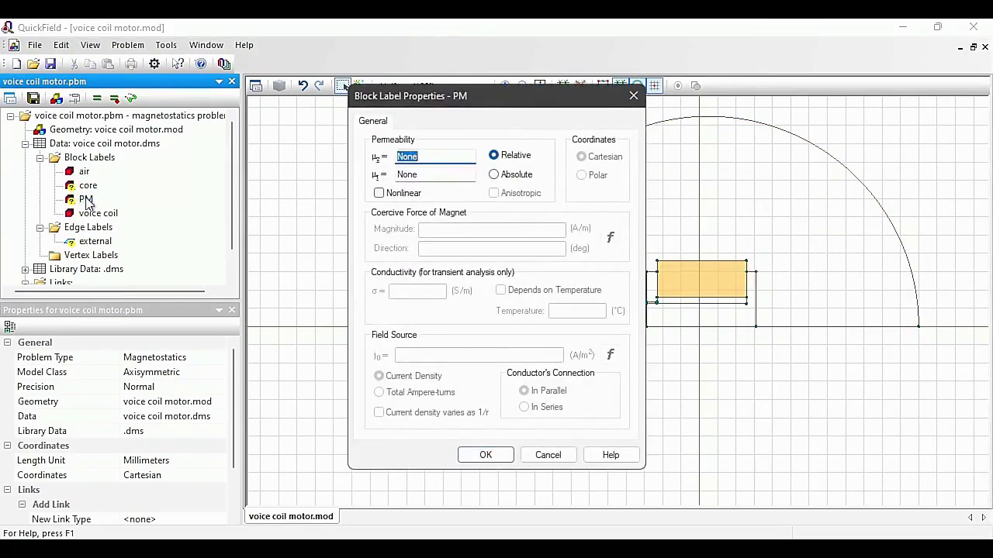
pyautogui.write('1')
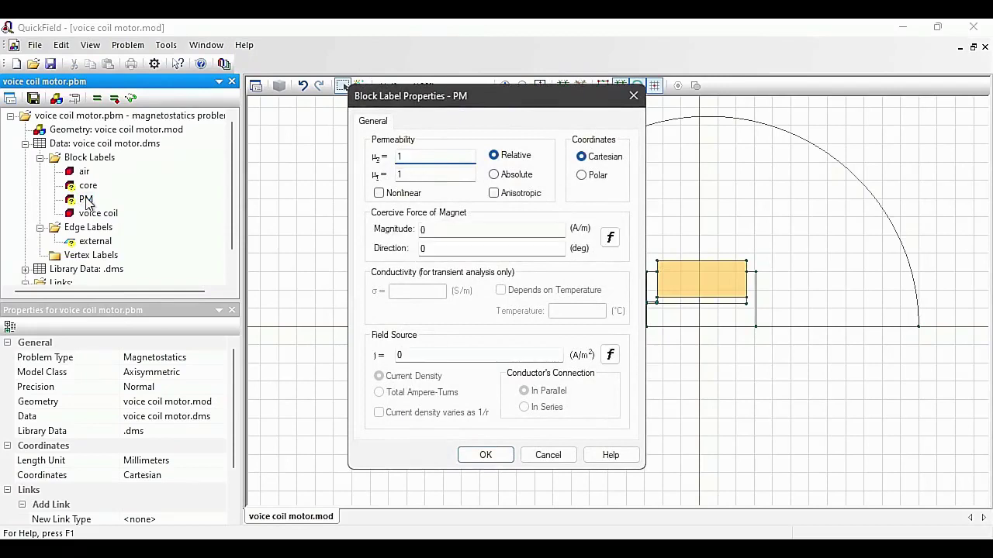
pyautogui.write('.05')
pyautogui.doubleClick(467, 228)
pyautogui.write('5')
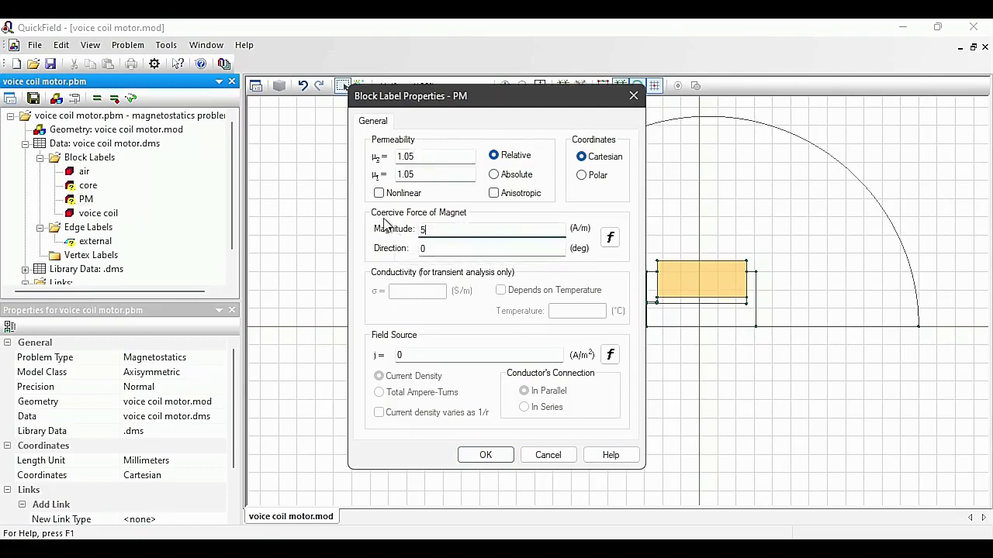
pyautogui.write('00000')
pyautogui.moveTo(472, 252); pyautogui.dragTo(423, 250)
pyautogui.write('180')
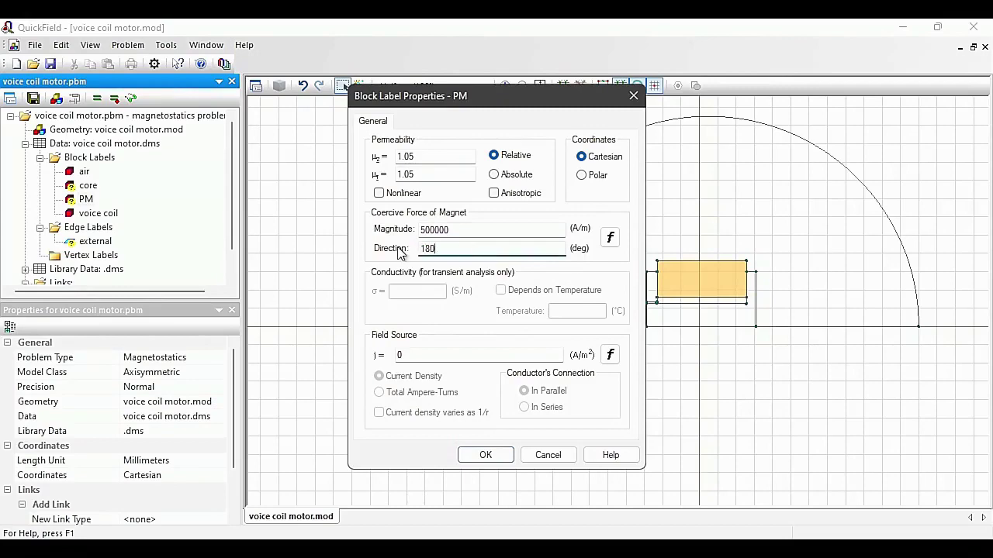
pyautogui.press('Return')
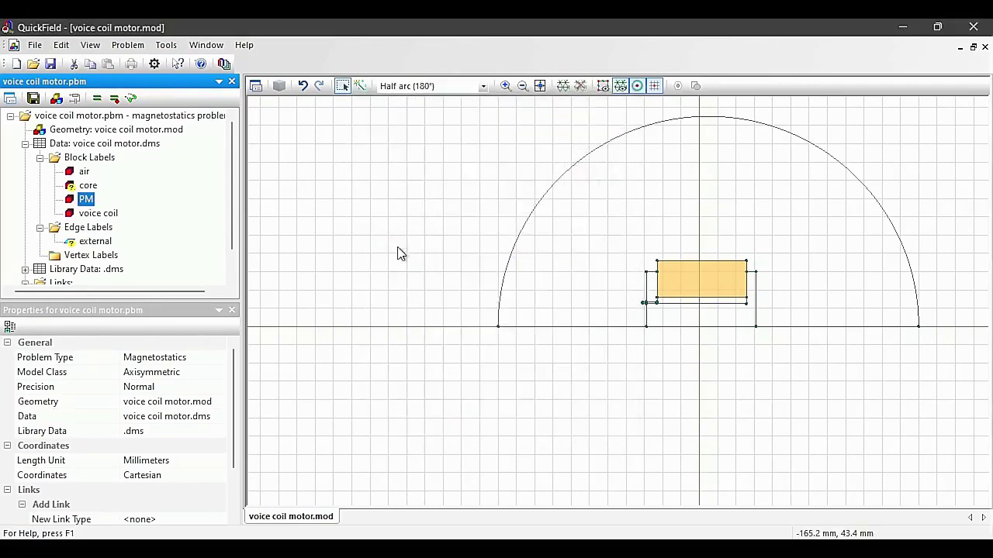
# Step: Make the permeability of the core block label nonlinear and bring up its B-H curve editor
pyautogui.click(88, 186)
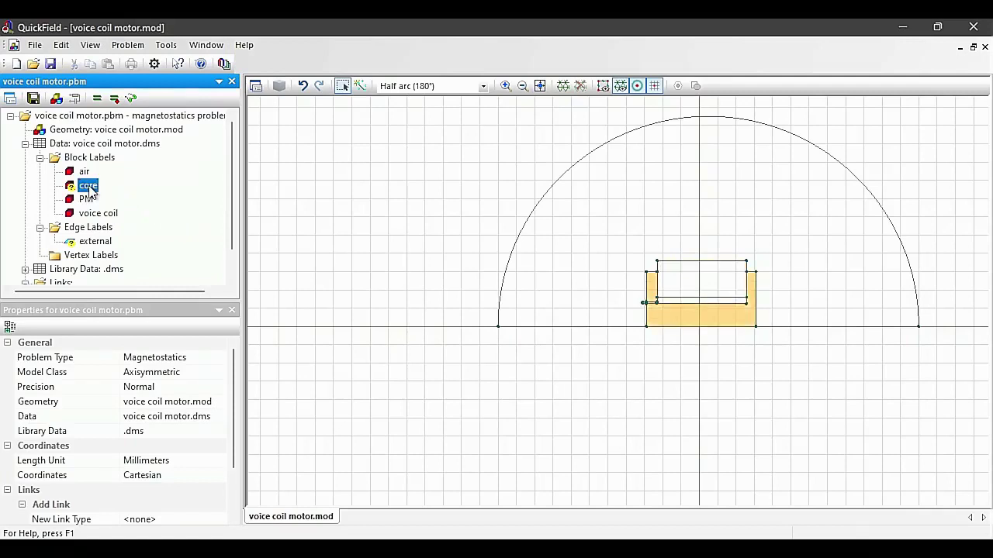
pyautogui.doubleClick(88, 187)
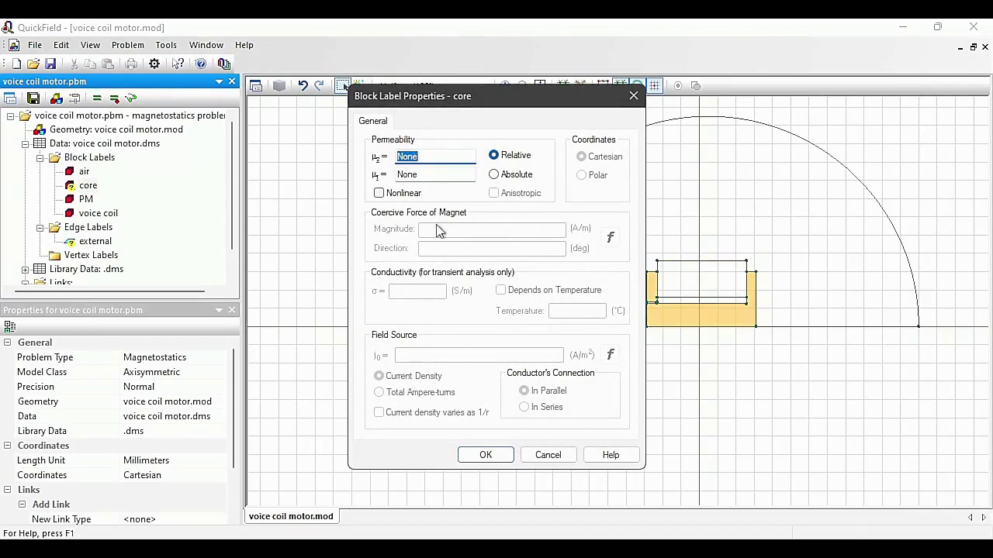
pyautogui.click(380, 193)
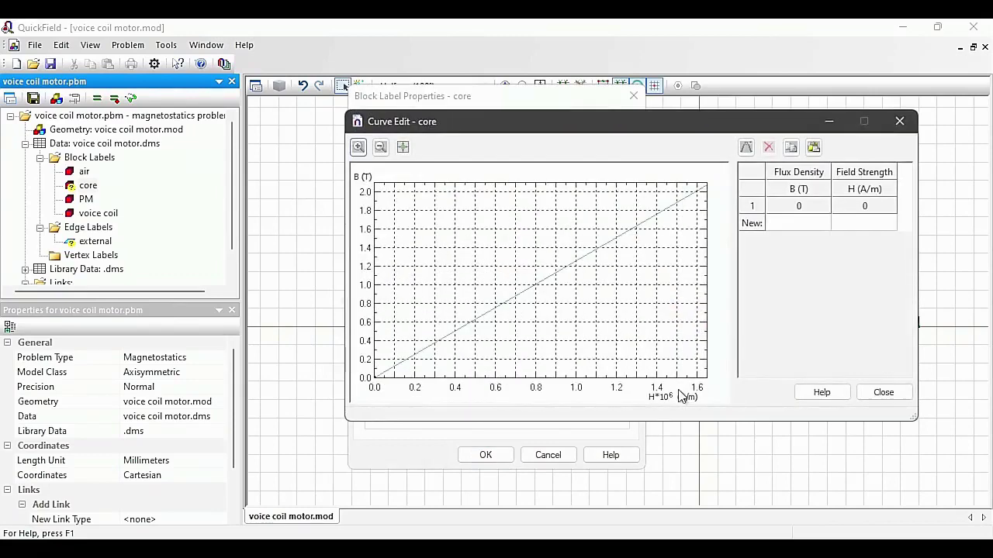
# Step: Switch to the Excel workbook and copy the B and H values in B2:C25
pyautogui.hotkey('alt', 'Tab')
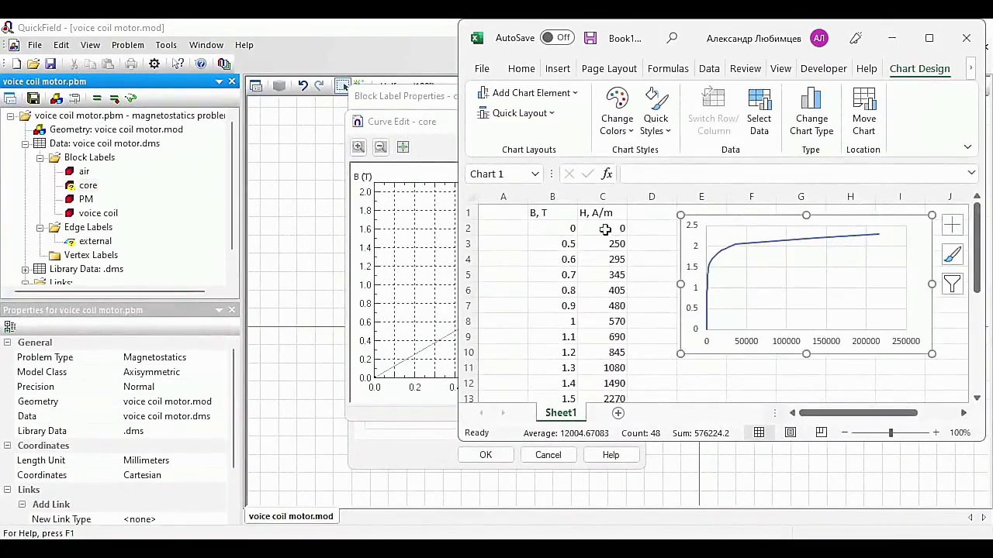
pyautogui.click(563, 229)
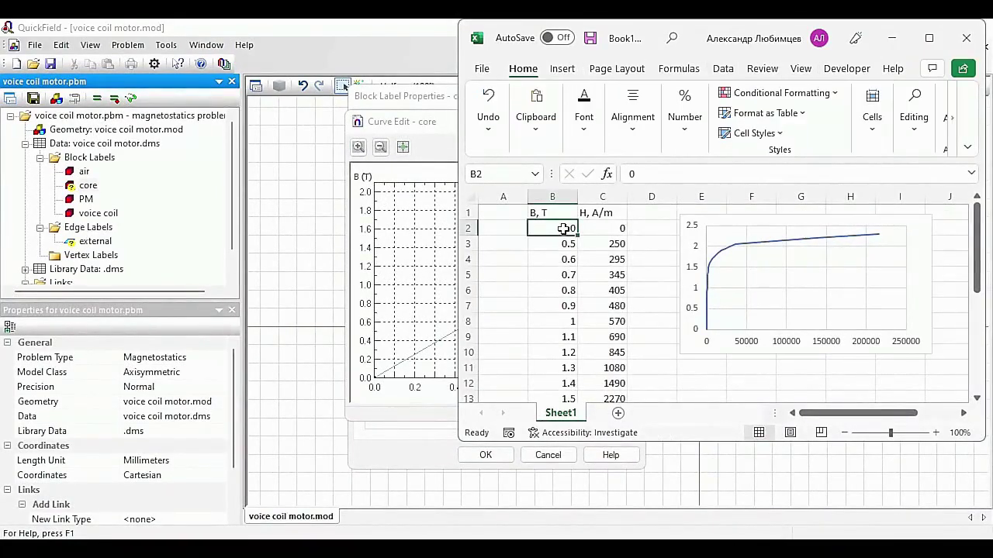
pyautogui.hotkey('shift', 'Right')
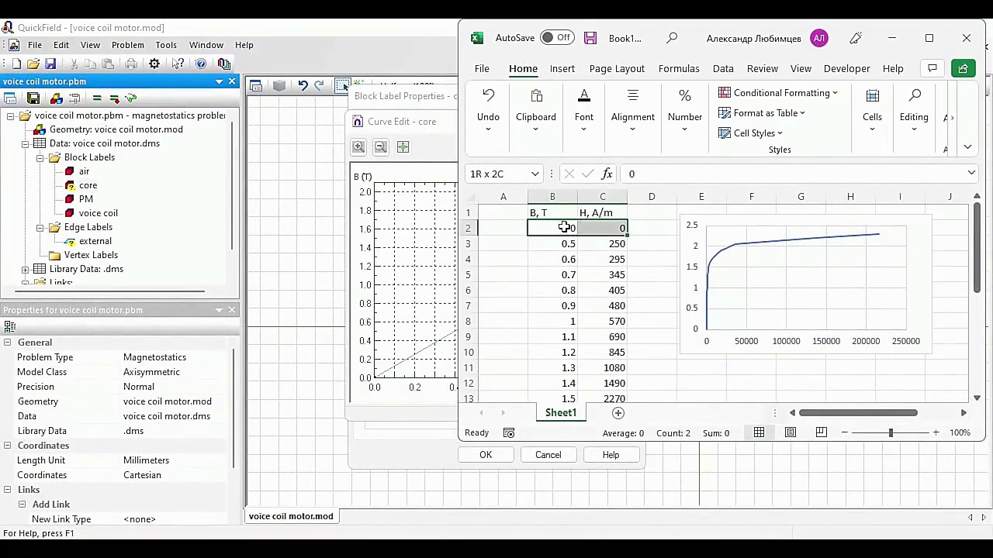
pyautogui.hotkey('shift', 'Down')
pyautogui.hotkey('shift', 'Down')
pyautogui.hotkey('shift', 'Down')
pyautogui.hotkey('shift', 'Down')
pyautogui.hotkey('shift', 'Down')
pyautogui.hotkey('shift', 'Down')
pyautogui.hotkey('shift', 'Down')
pyautogui.hotkey('shift', 'Down')
pyautogui.hotkey('shift', 'Down')
pyautogui.hotkey('shift', 'Down')
pyautogui.hotkey('shift', 'Down')
pyautogui.hotkey('shift', 'Down')
pyautogui.hotkey('shift', 'Down')
pyautogui.hotkey('shift', 'Down')
pyautogui.hotkey('shift', 'Down')
pyautogui.hotkey('shift', 'Down')
pyautogui.hotkey('shift', 'Down')
pyautogui.hotkey('shift', 'Down')
pyautogui.hotkey('shift', 'Down')
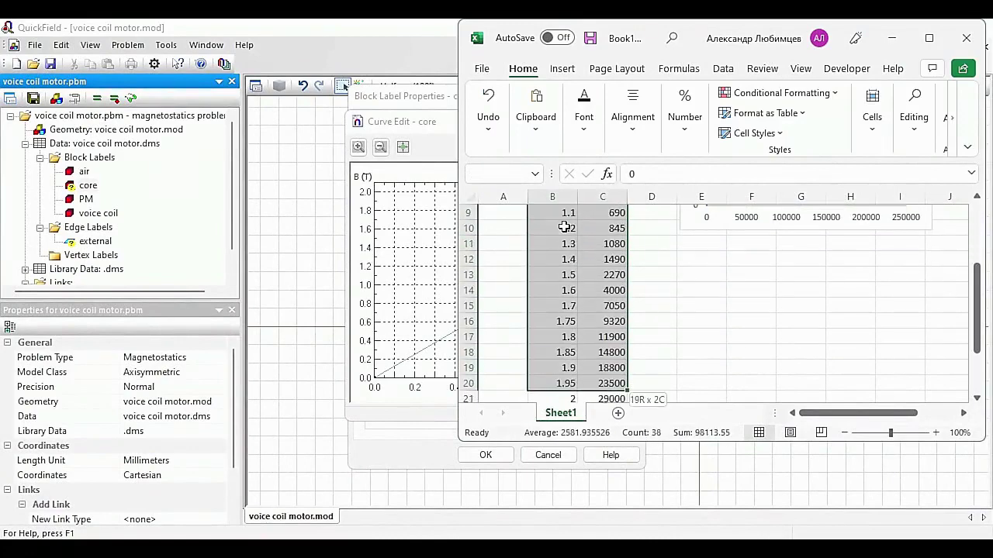
pyautogui.hotkey('shift', 'Down')
pyautogui.hotkey('shift', 'Down')
pyautogui.hotkey('shift', 'Down')
pyautogui.hotkey('shift', 'Down')
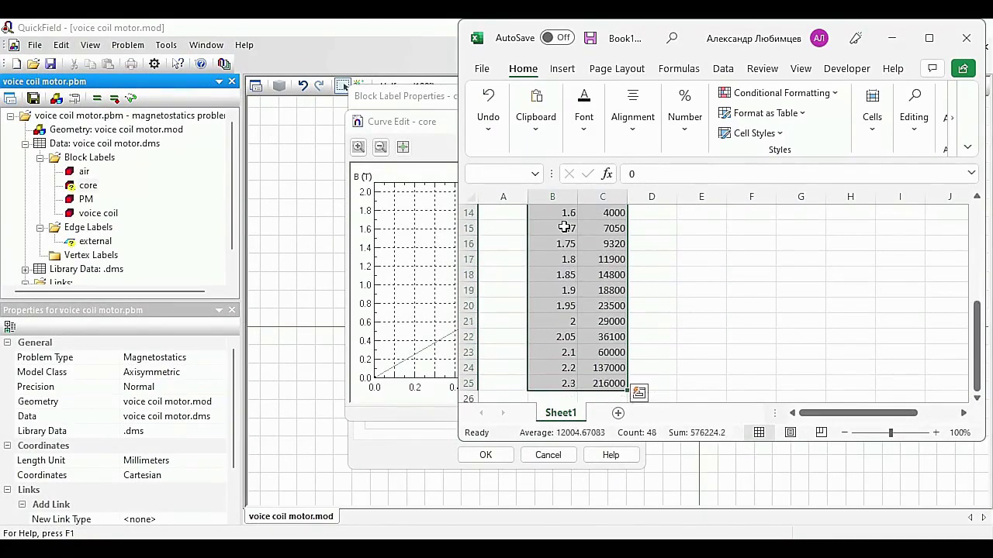
pyautogui.hotkey('ctrl', 'c')
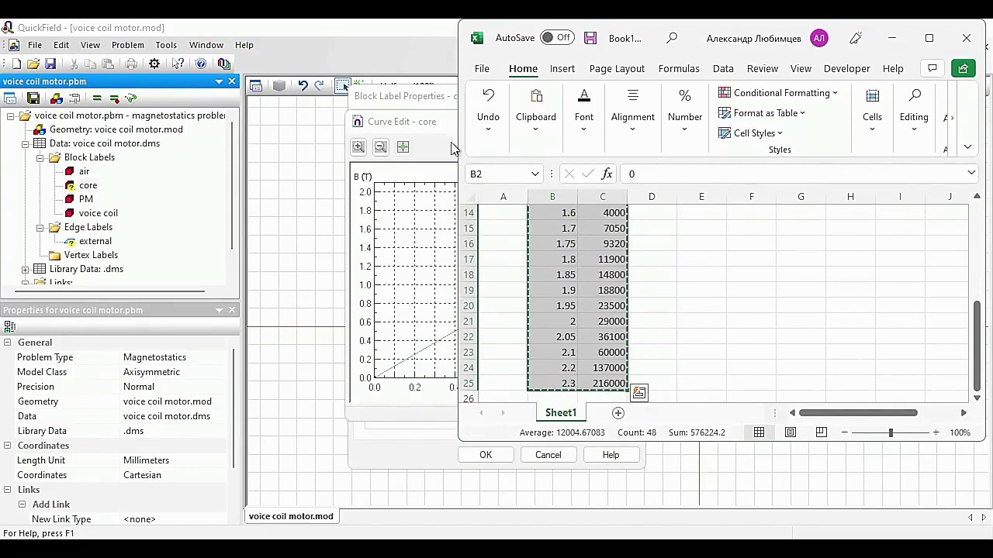
# Step: Paste the copied B-H points into the core's curve table in QuickField and accept the core block label properties
pyautogui.click(441, 158)
pyautogui.click(799, 224)
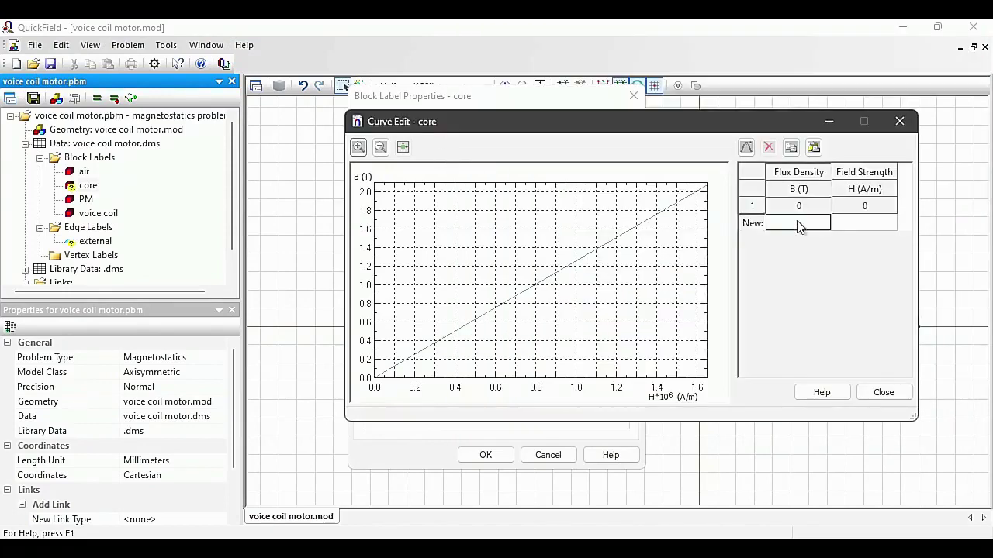
pyautogui.hotkey('ctrl', 'v')
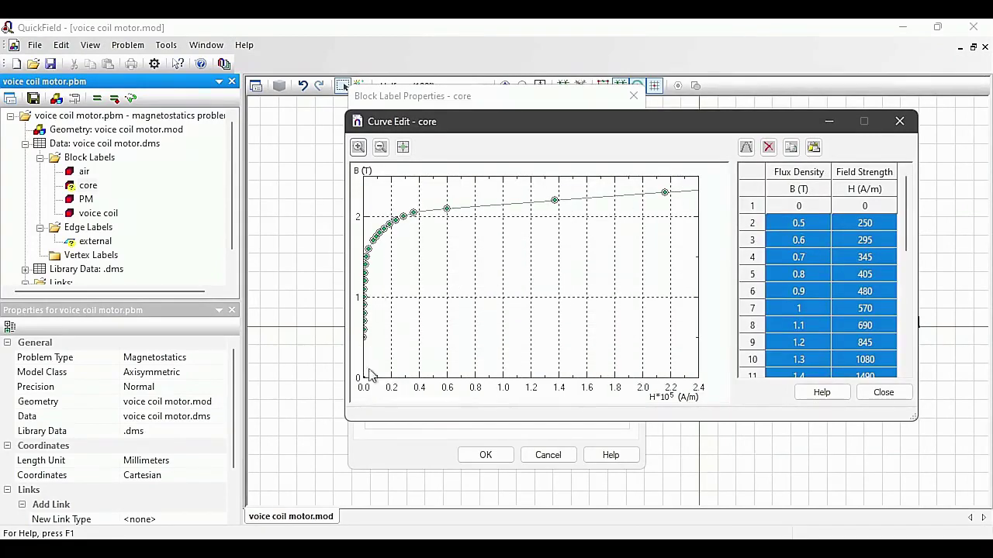
pyautogui.click(883, 393)
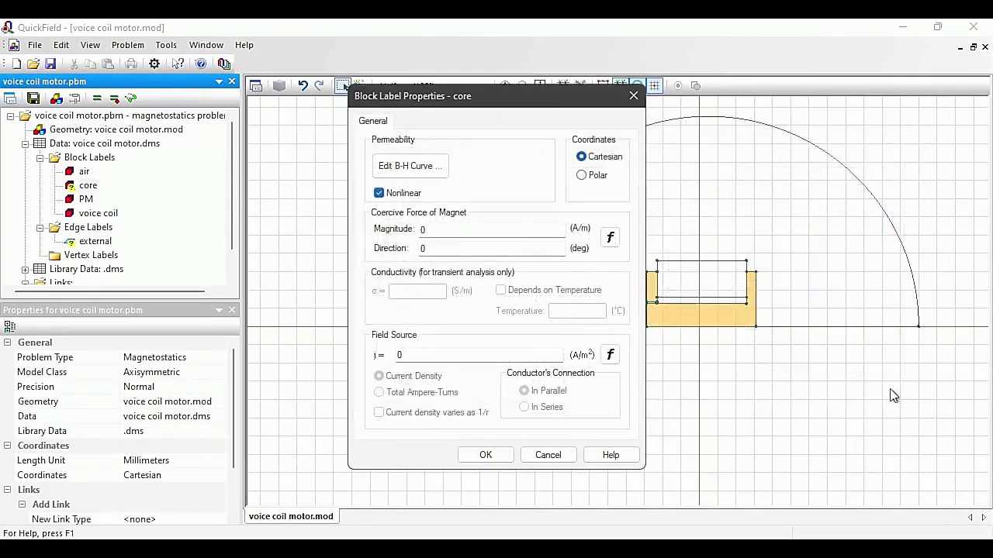
pyautogui.click(485, 456)
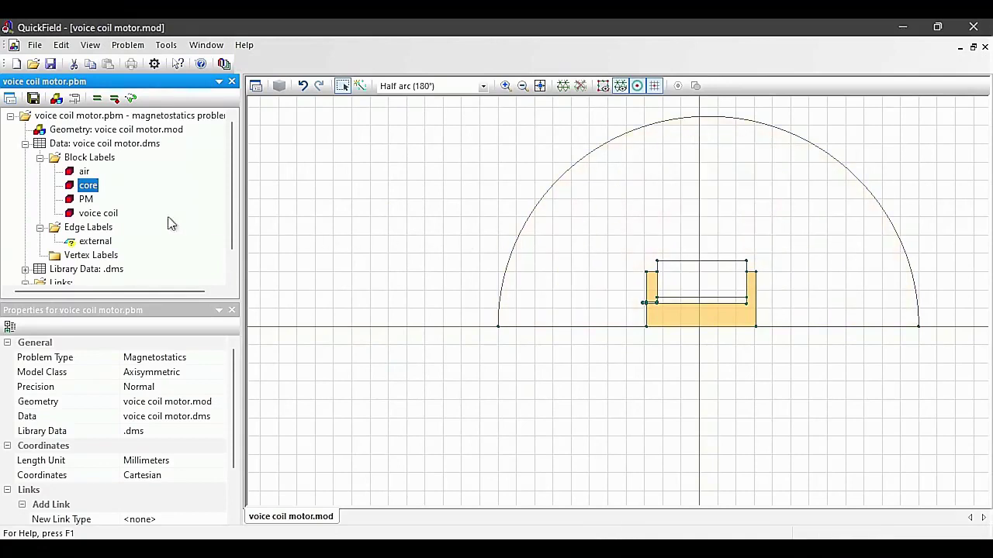
# Step: Give the "external" edge label a magnetic potential boundary condition of 0 Wb
pyautogui.click(86, 243)
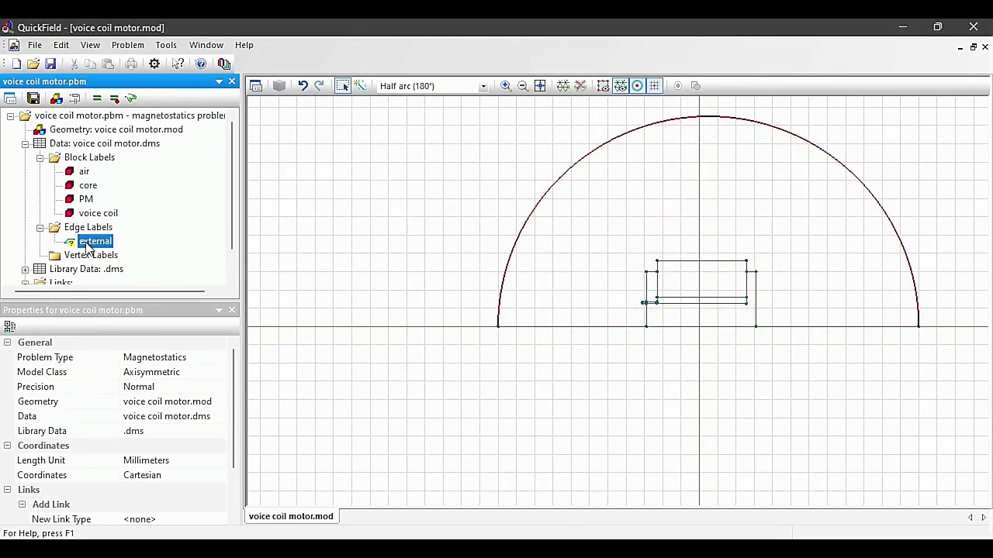
pyautogui.doubleClick(87, 245)
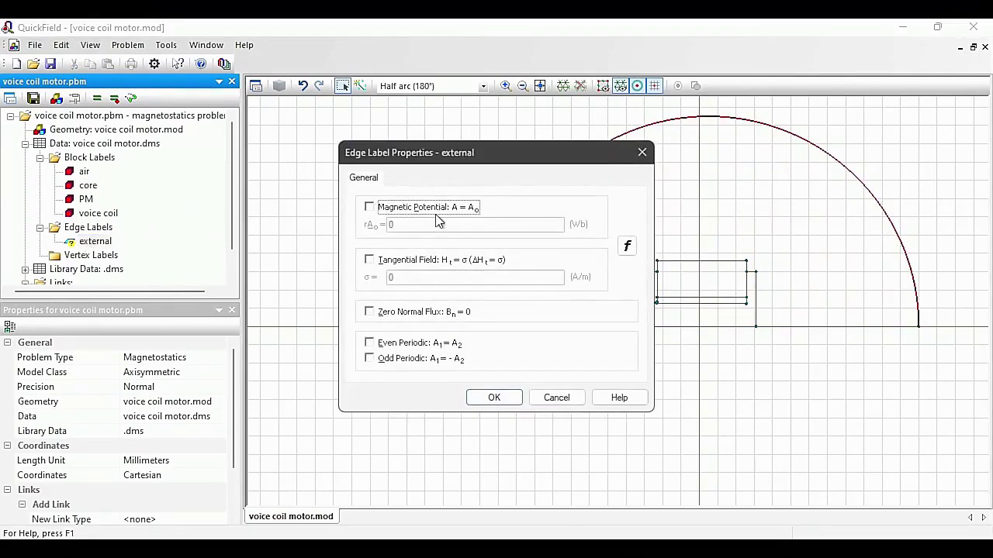
pyautogui.click(369, 208)
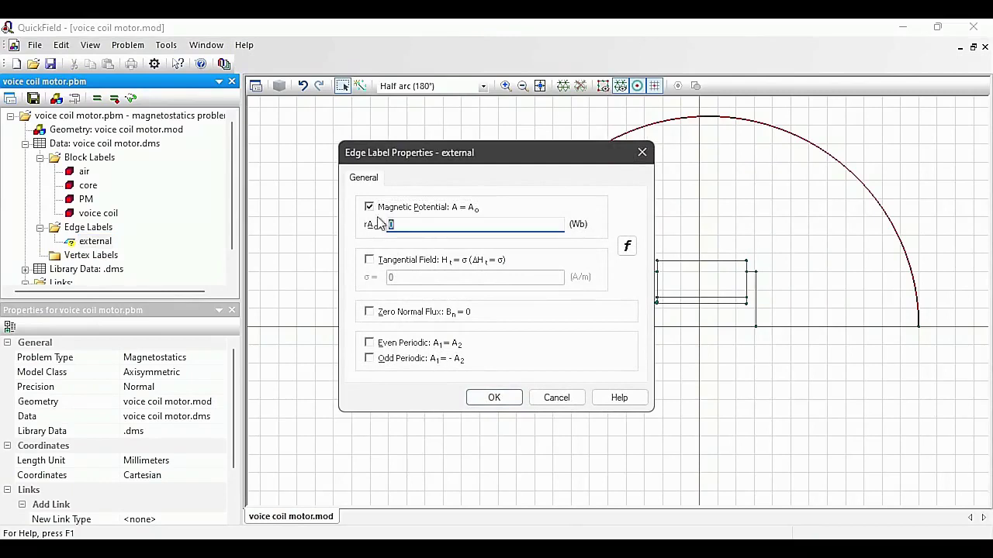
pyautogui.click(489, 398)
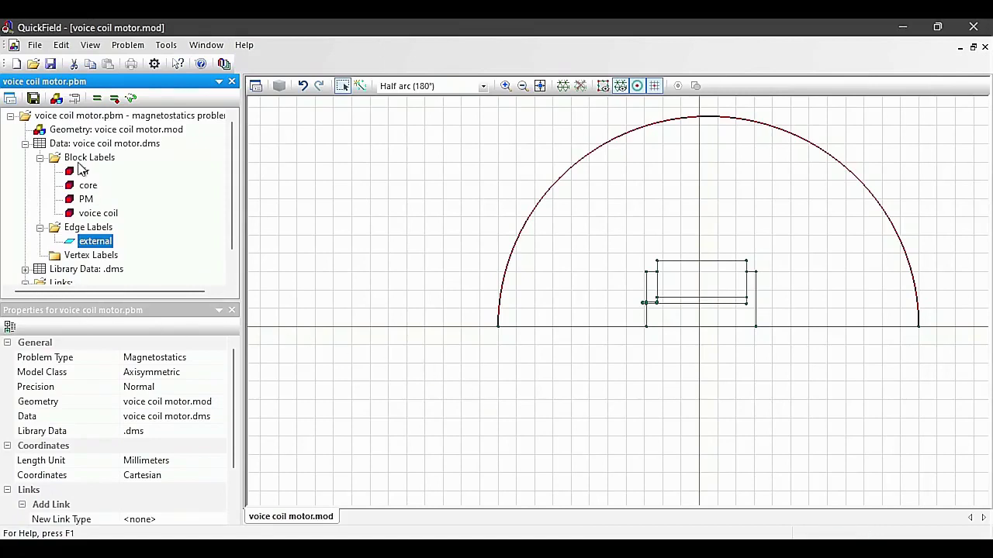
# Step: Mesh the whole model, then save and solve the problem and bring up its results
pyautogui.click(566, 90)
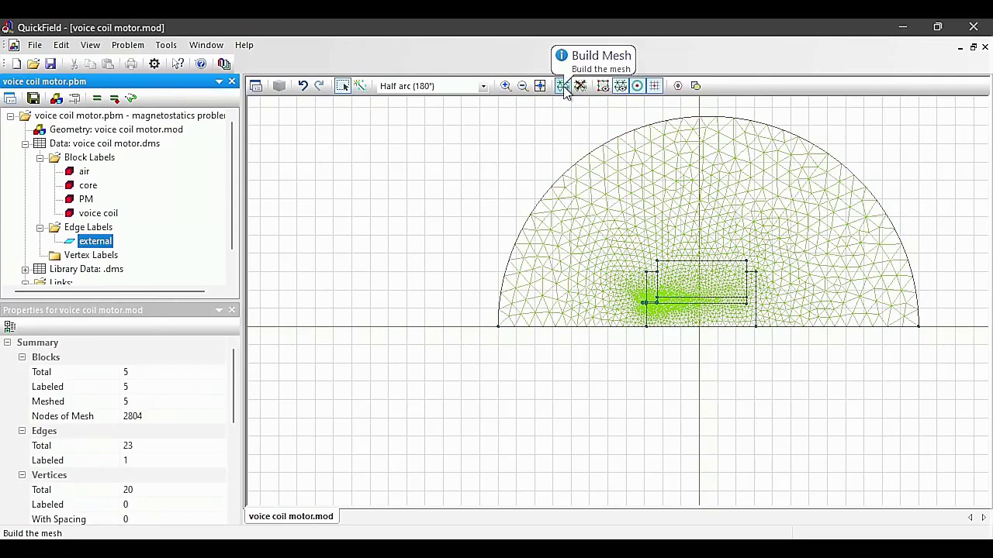
pyautogui.click(33, 98)
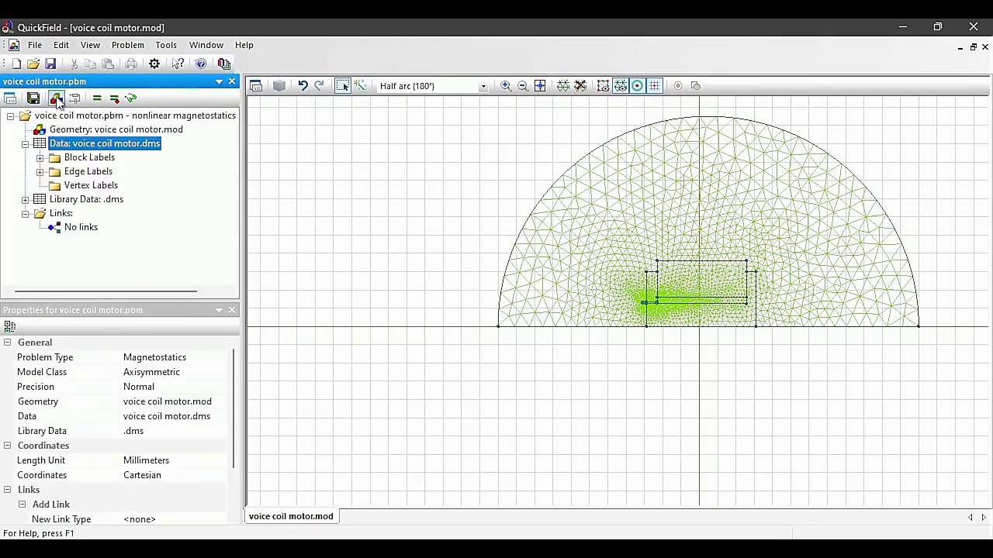
pyautogui.click(97, 99)
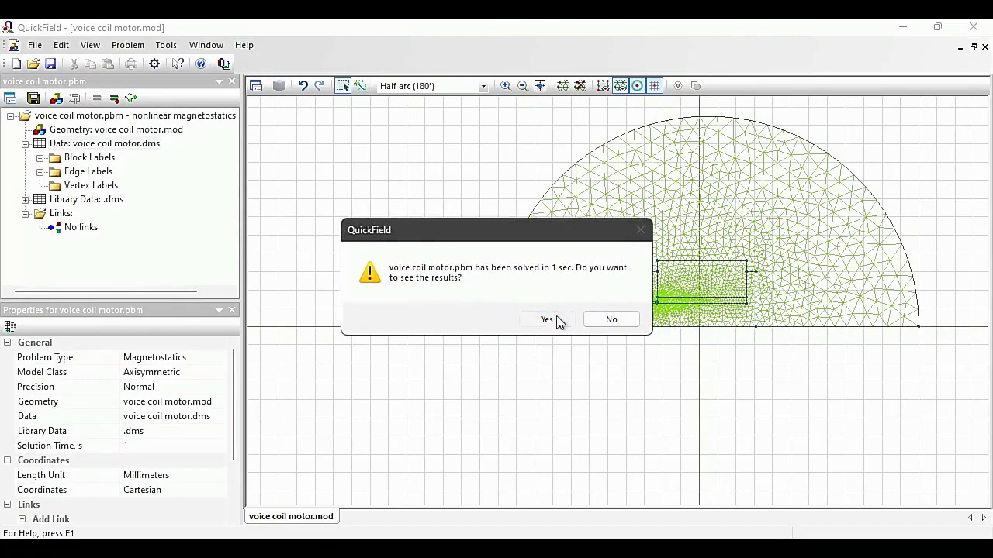
pyautogui.click(557, 321)
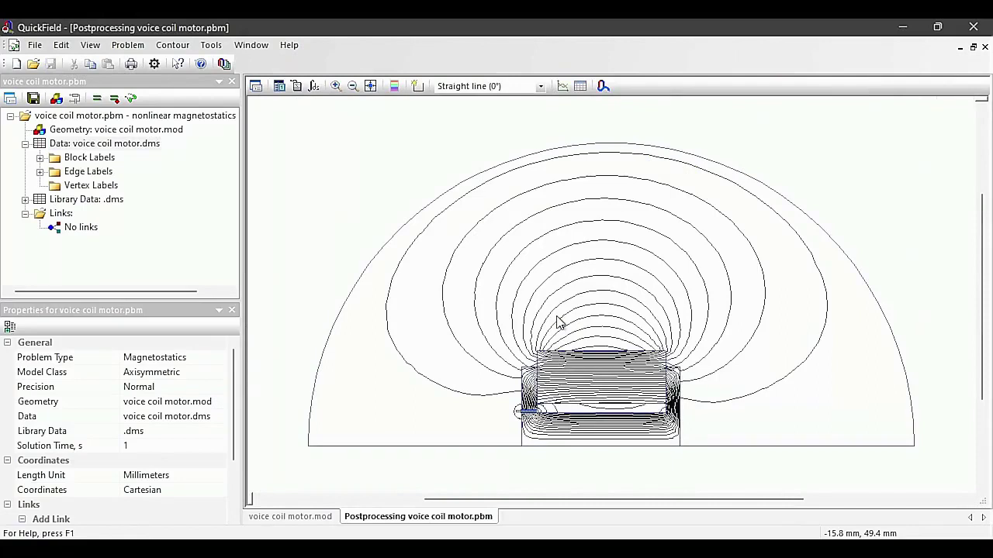
# Step: Add a flux density B color map to the field picture and show its color legend
pyautogui.click(255, 87)
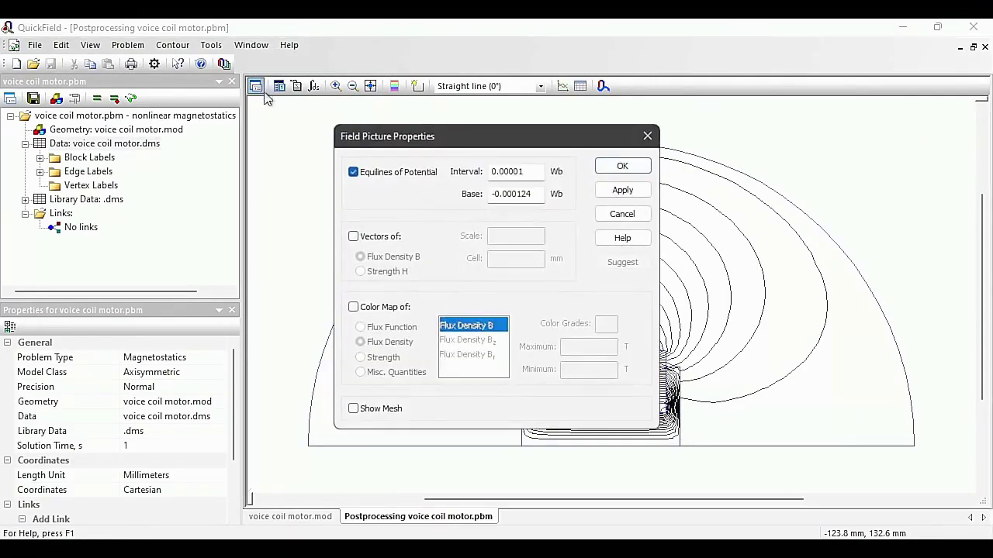
pyautogui.click(369, 311)
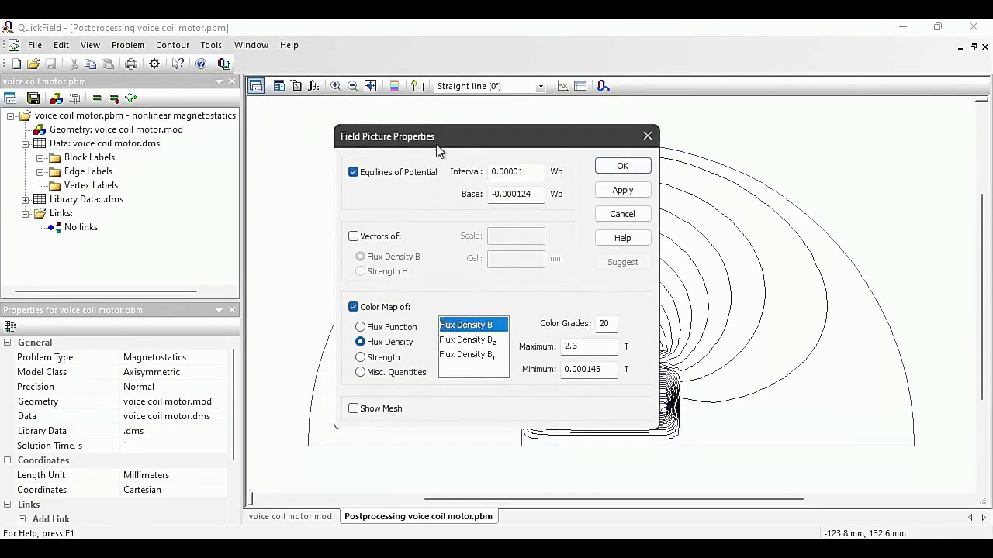
pyautogui.moveTo(433, 140); pyautogui.dragTo(186, 60)
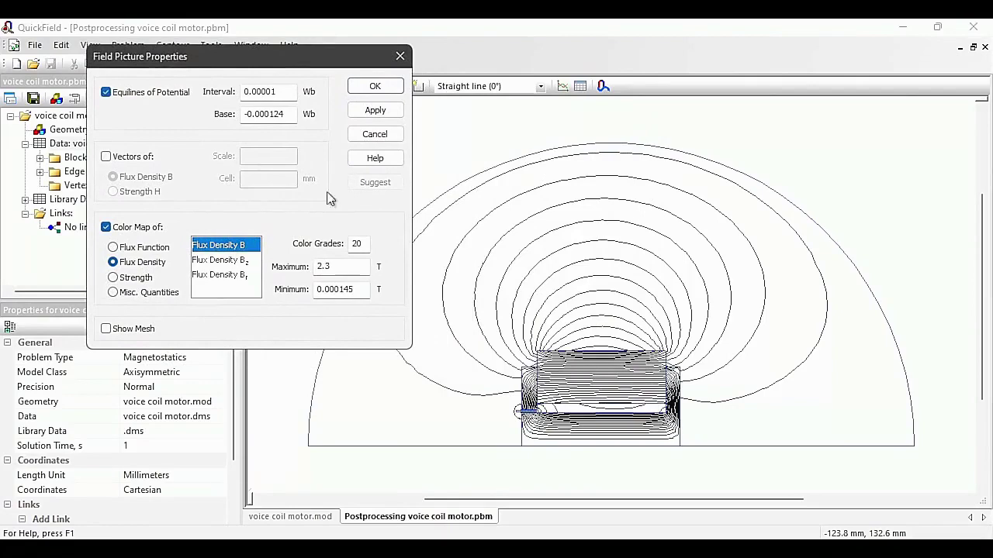
pyautogui.click(374, 88)
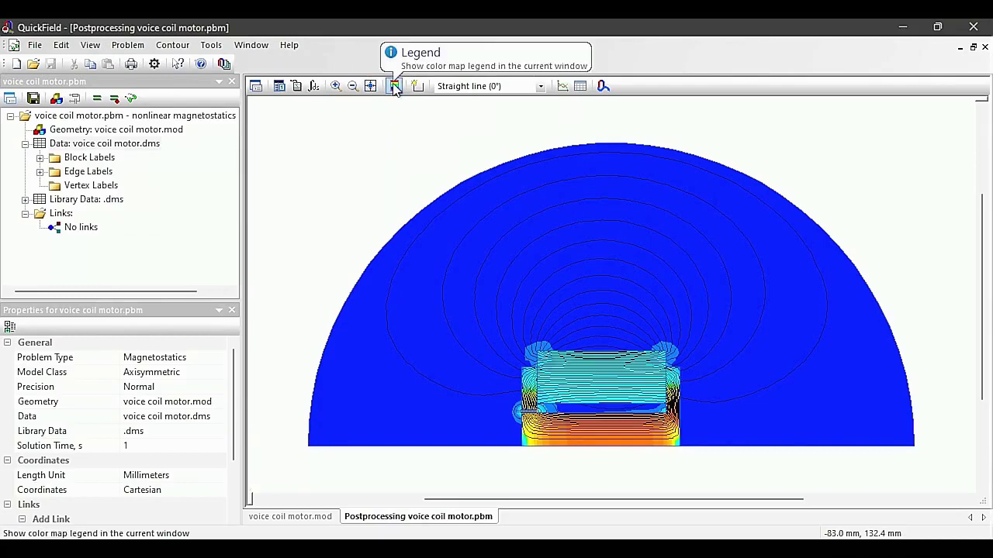
pyautogui.click(394, 86)
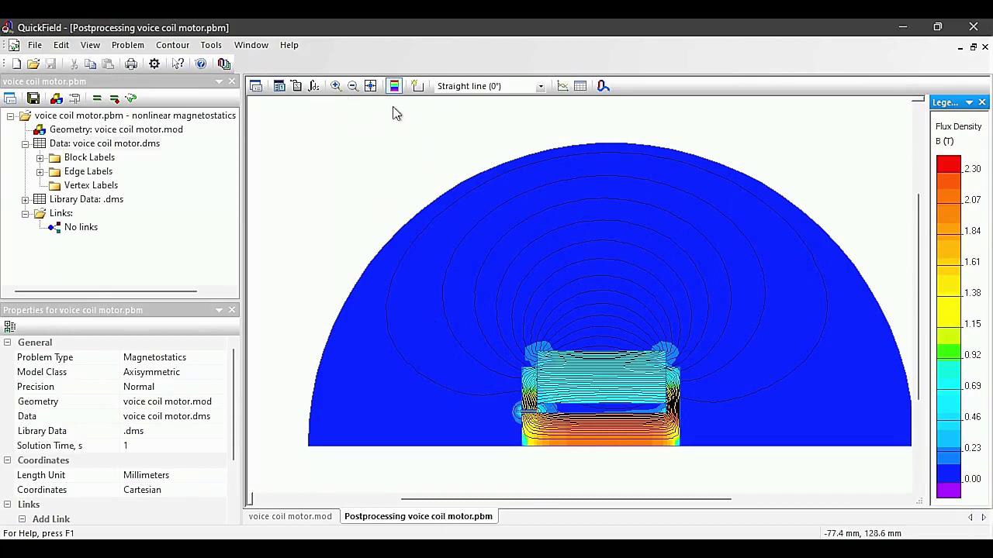
# Step: Draw a horizontal straight contour about 13 mm long through the voice coil in the air gap, extending beyond both ends
pyautogui.click(339, 86)
pyautogui.moveTo(511, 392); pyautogui.dragTo(553, 421)
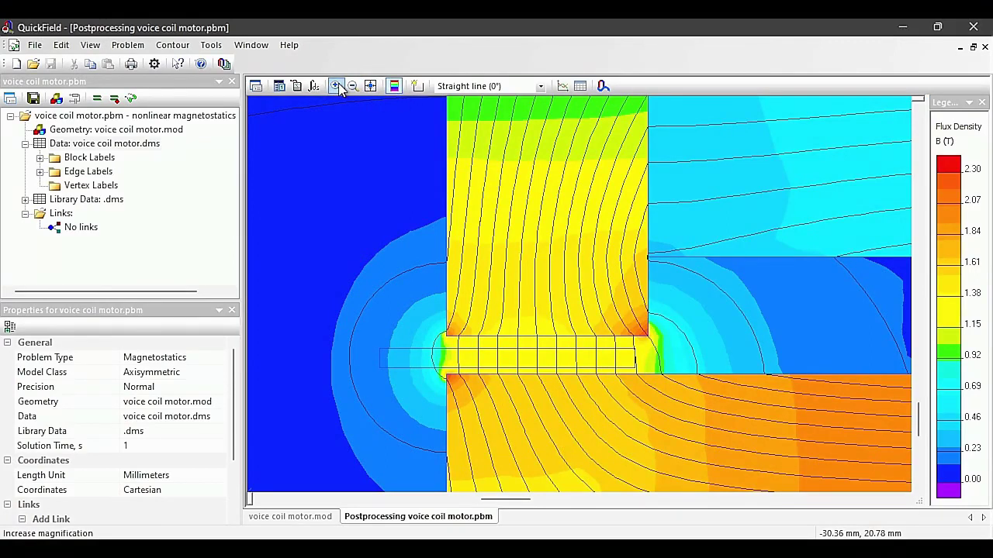
pyautogui.click(418, 87)
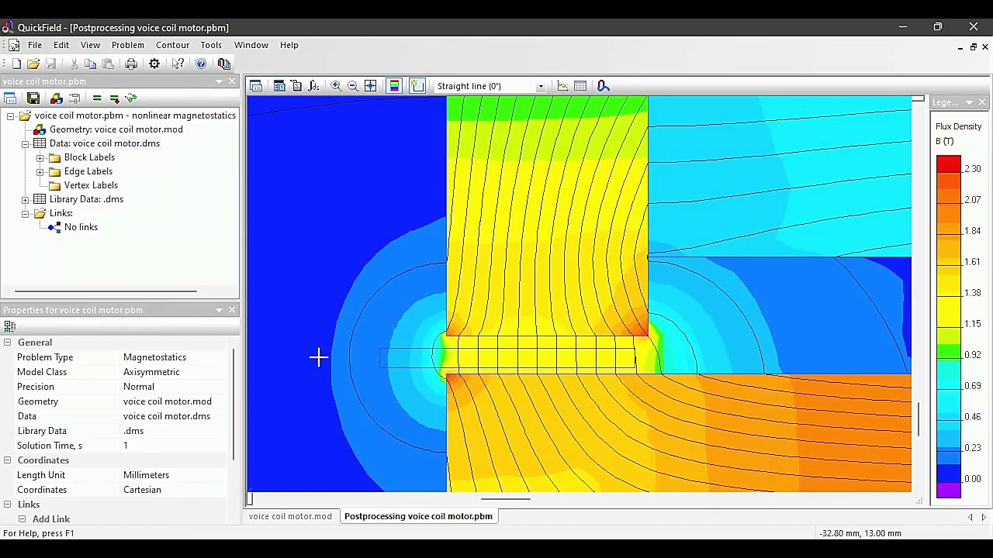
pyautogui.moveTo(318, 357)
pyautogui.mouseDown()
pyautogui.moveTo(505, 368)
pyautogui.moveTo(748, 359)
pyautogui.mouseUp()
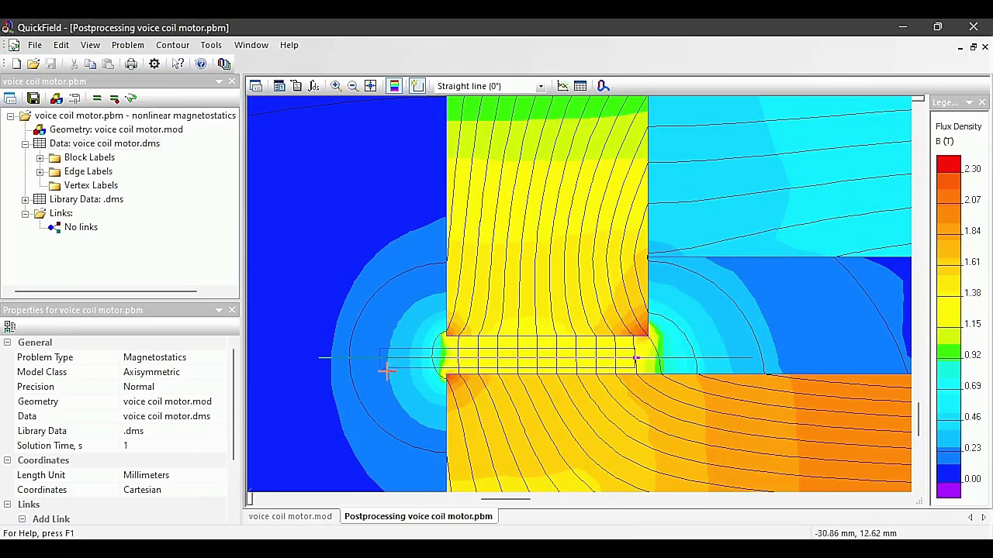
# Step: Plot the flux density along the contour and list the field values along it in a table
pyautogui.click(562, 85)
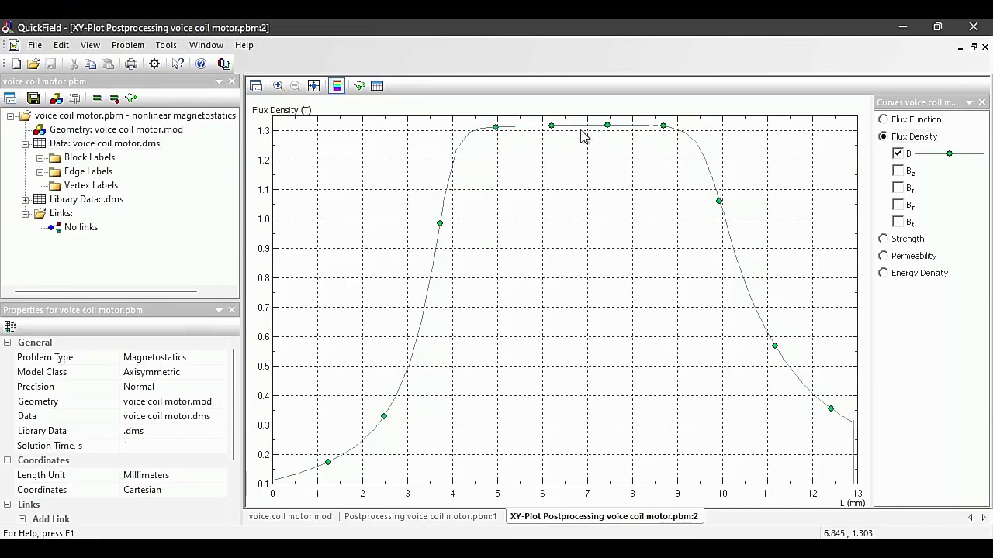
pyautogui.click(377, 87)
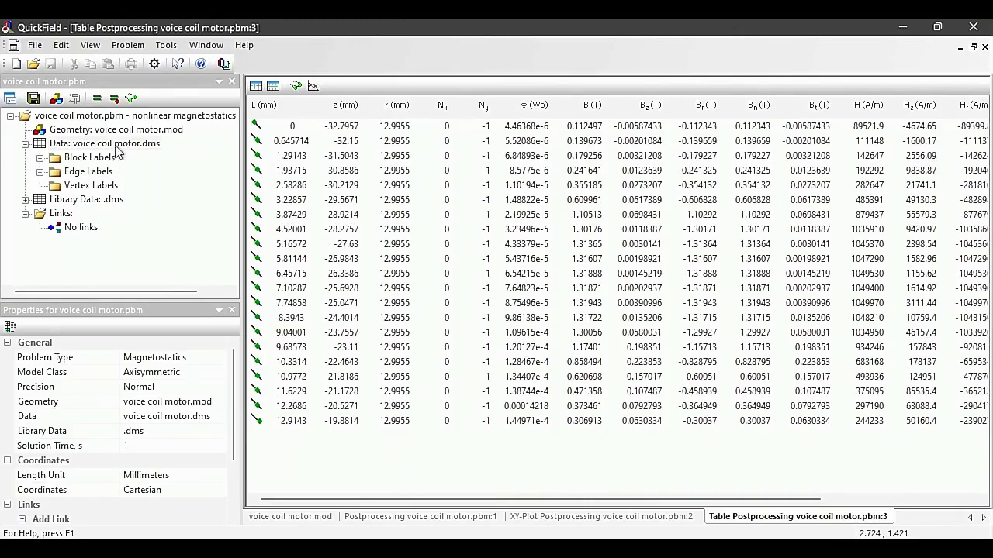
# Step: Set the voice coil block label's field source to total ampere-turns of 5 A
pyautogui.click(40, 159)
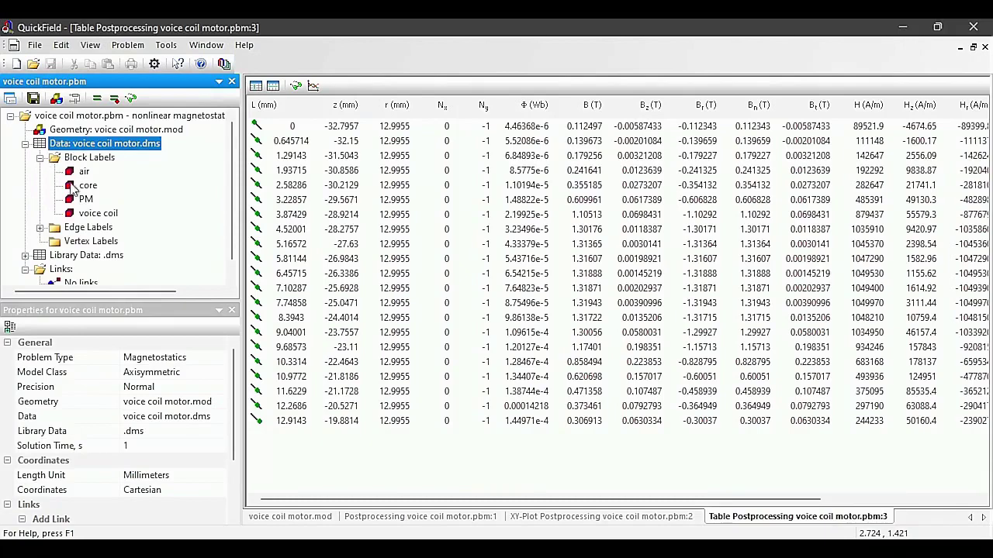
pyautogui.doubleClick(87, 215)
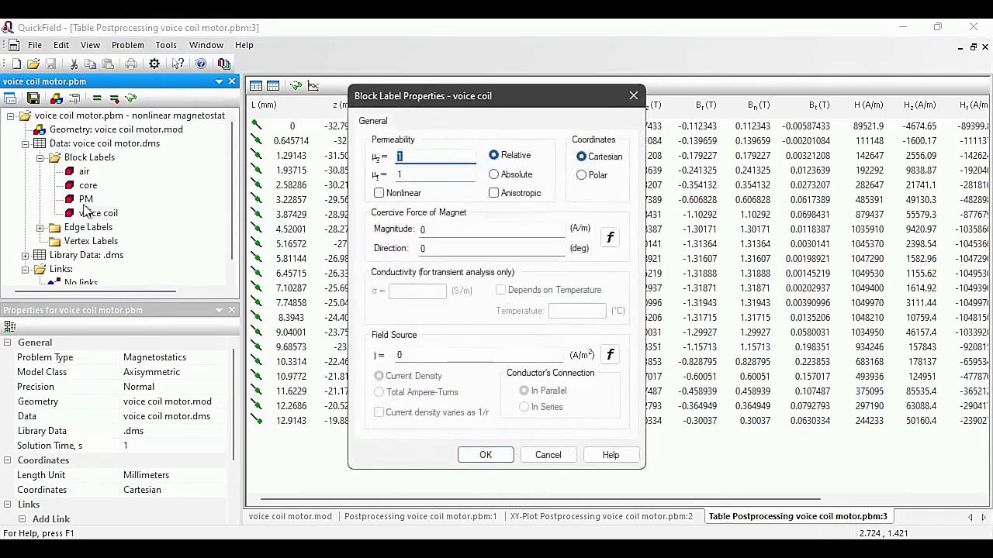
pyautogui.click(393, 351)
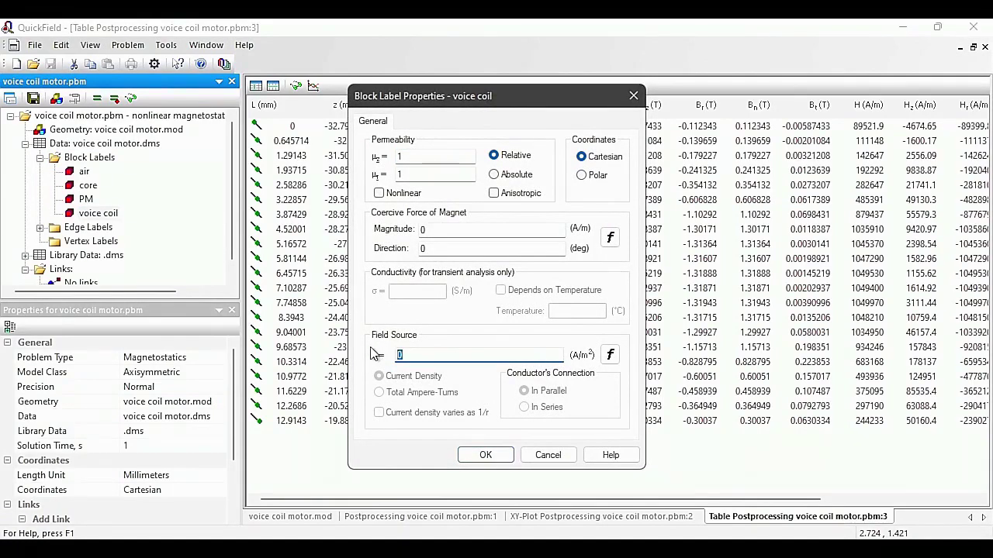
pyautogui.write('5')
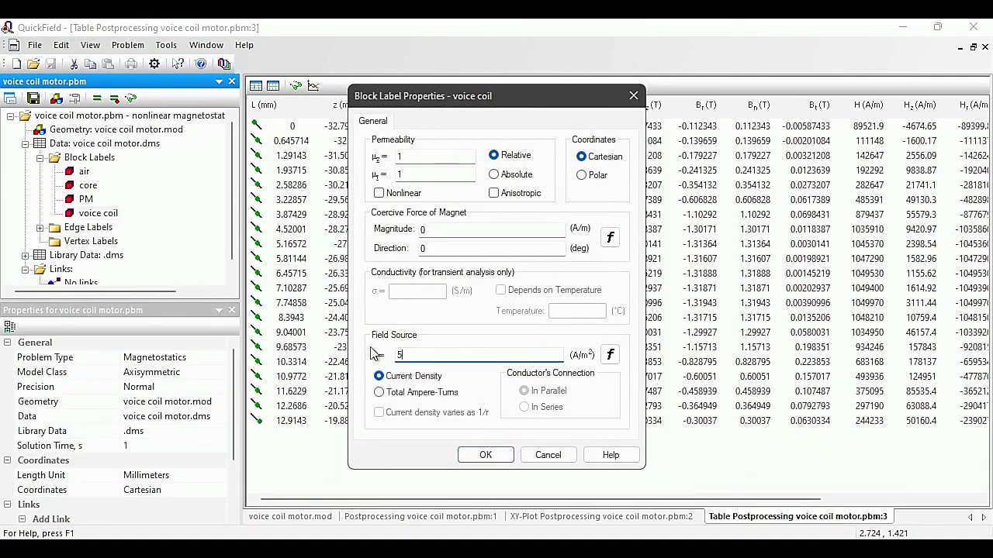
pyautogui.click(389, 396)
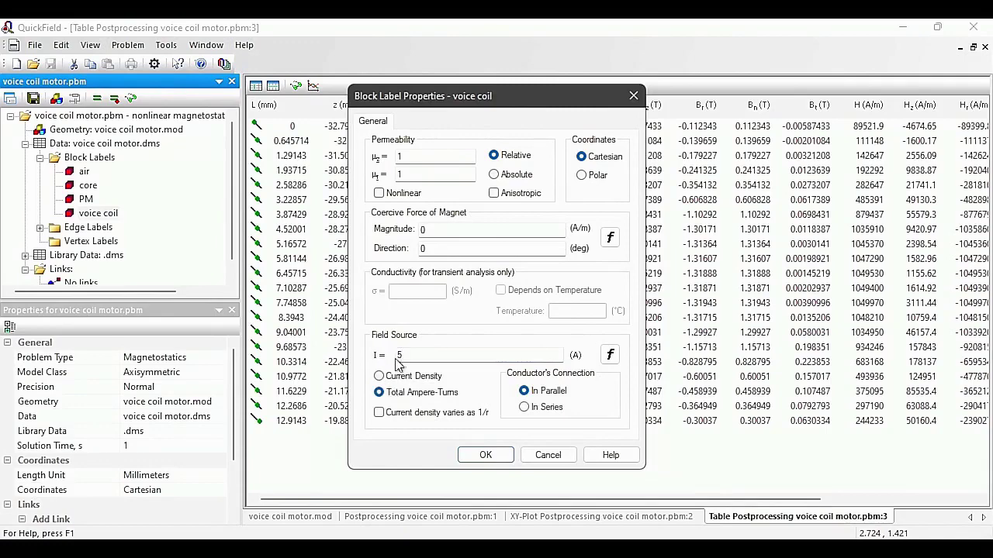
pyautogui.click(474, 455)
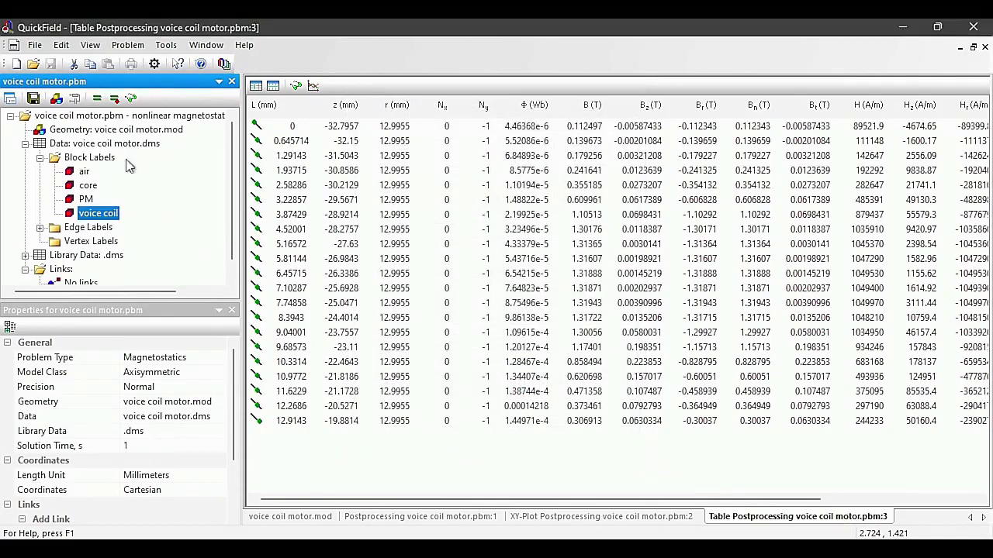
# Step: Re-solve the voice coil motor problem, saving the modified data file, and open the field results
pyautogui.click(96, 98)
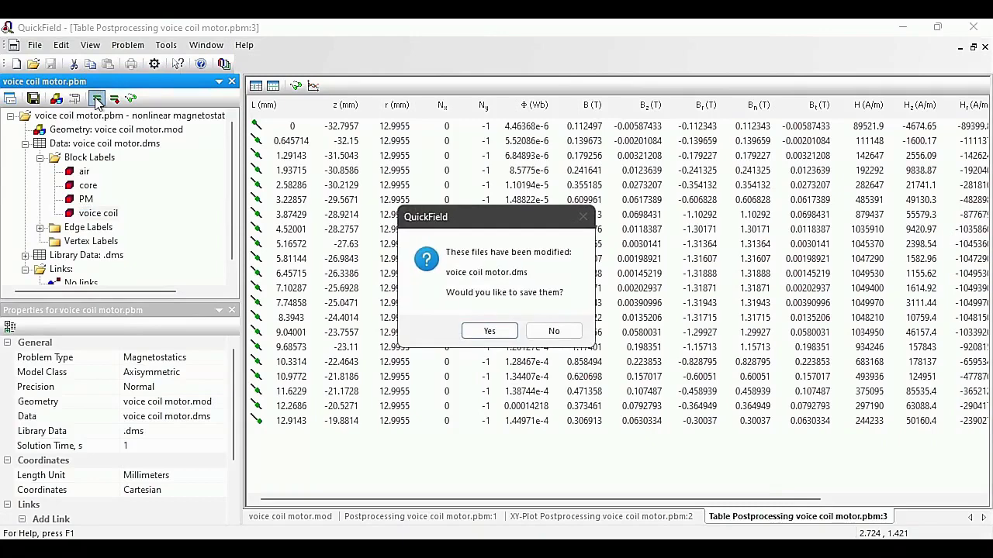
pyautogui.press('Return')
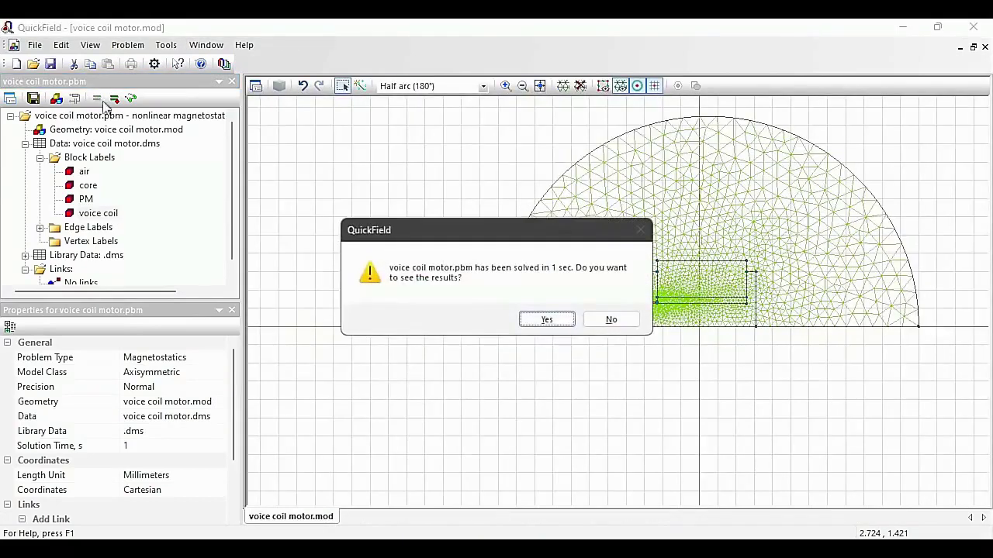
pyautogui.click(545, 319)
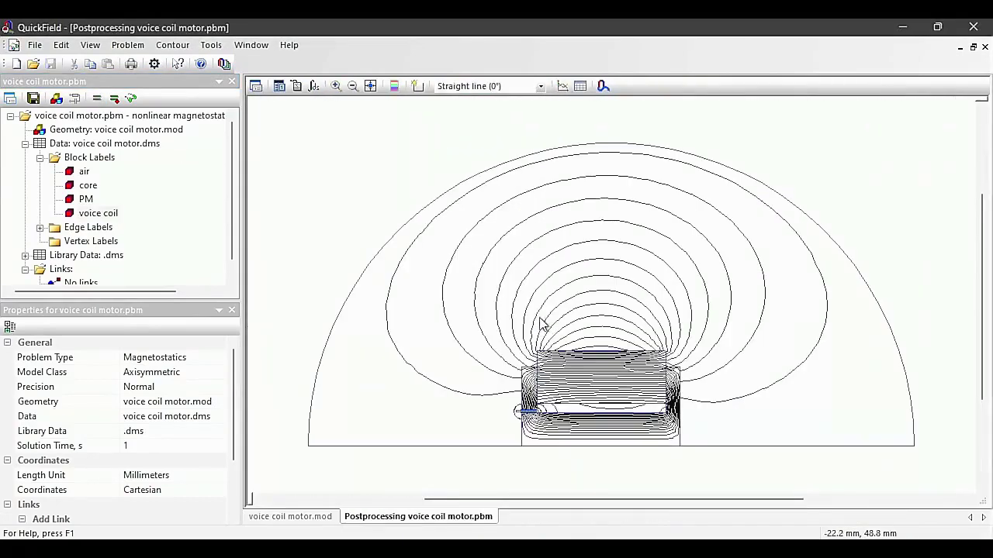
# Step: Select the voice coil block in the air gap as the integration contour
pyautogui.click(336, 86)
pyautogui.moveTo(517, 402); pyautogui.dragTo(544, 415)
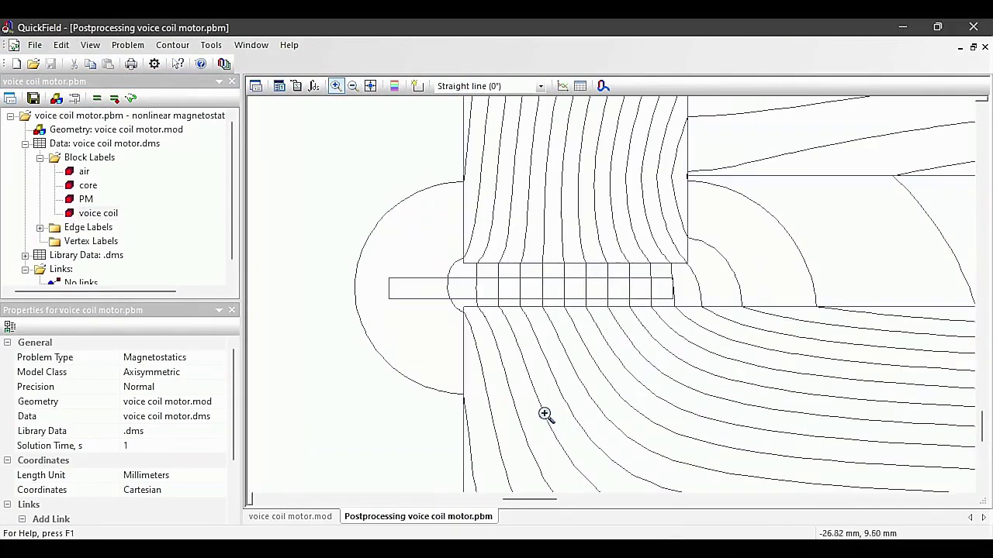
pyautogui.click(418, 87)
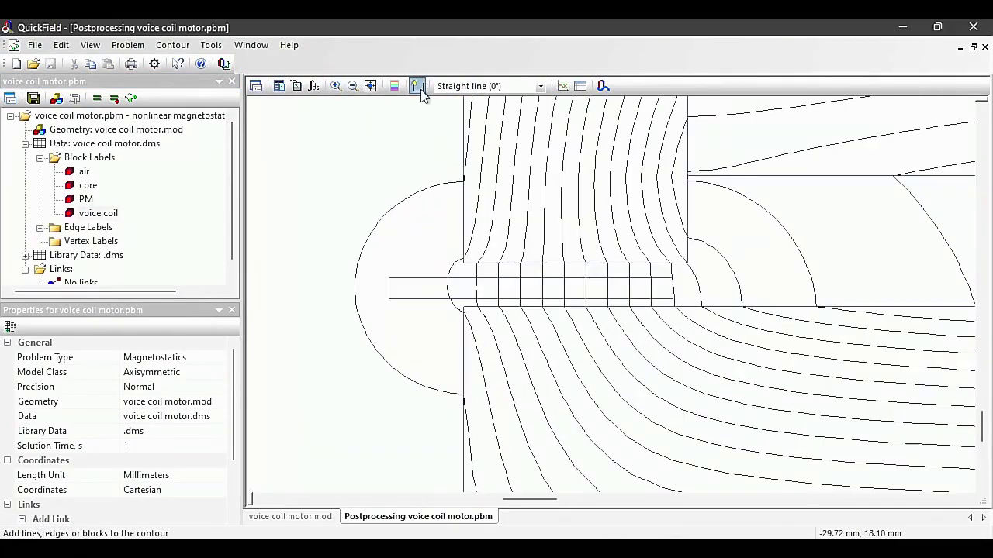
pyautogui.click(454, 289)
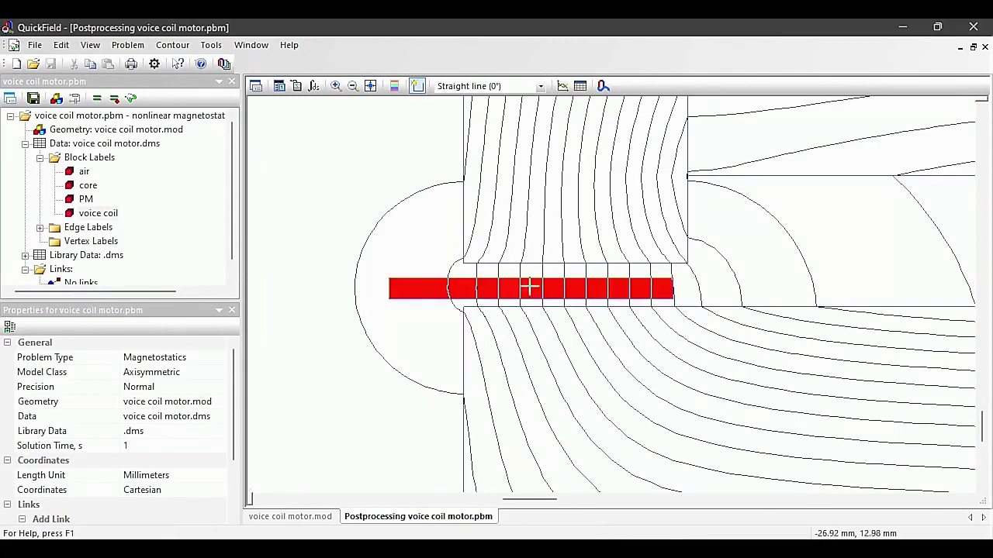
# Step: Calculate the mechanical force on the voice coil with the Integral Calculator and check its axial component
pyautogui.click(315, 86)
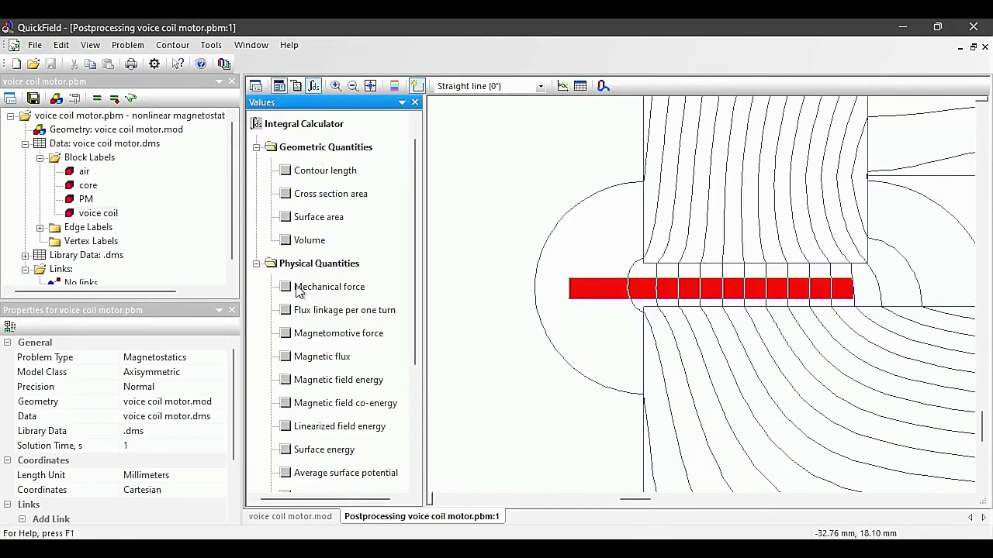
pyautogui.click(289, 287)
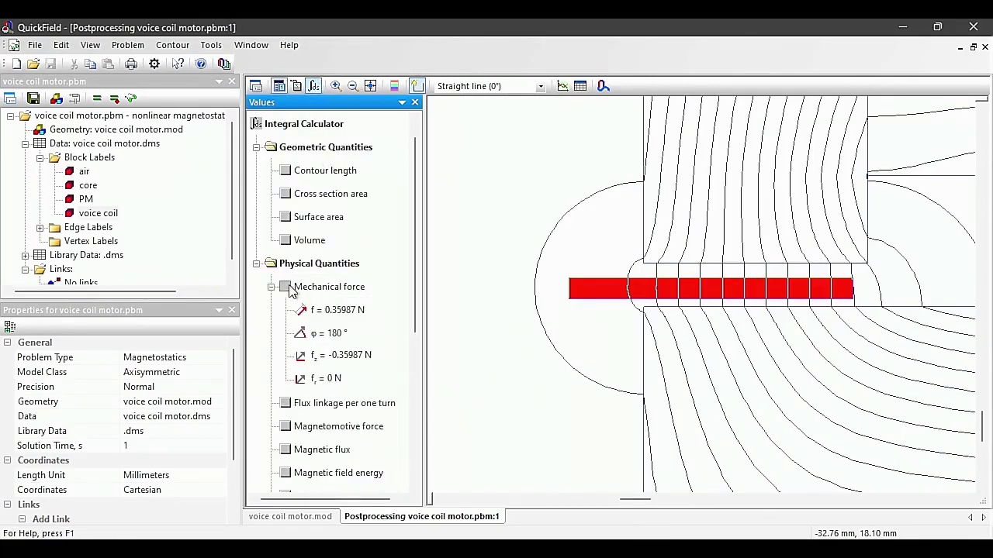
pyautogui.click(336, 356)
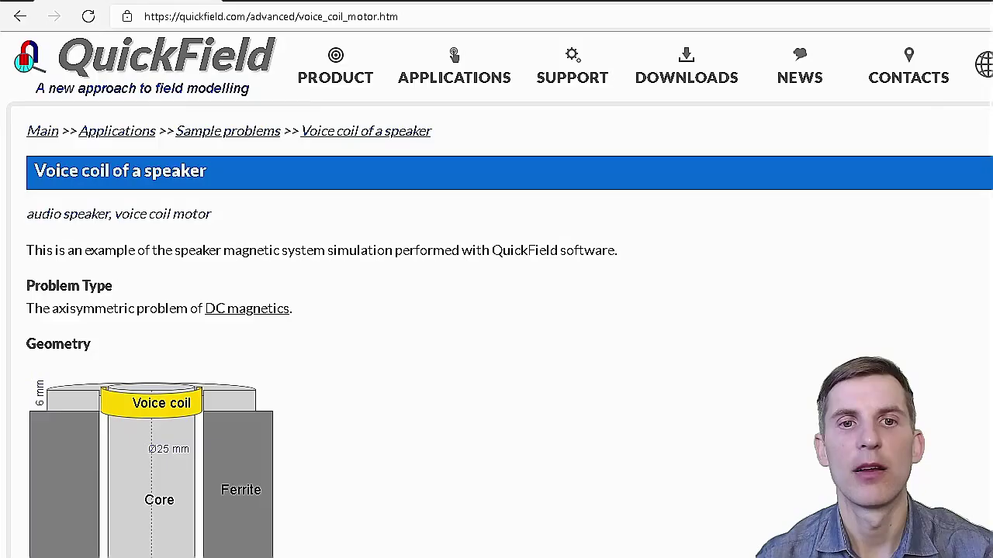
# Step: Switch to the browser and review the QuickField "Voice coil of a speaker" example page, from geometry and given data to results and simulation files
pyautogui.scroll(-1, 497, 311)
pyautogui.scroll(-2, 497, 310)
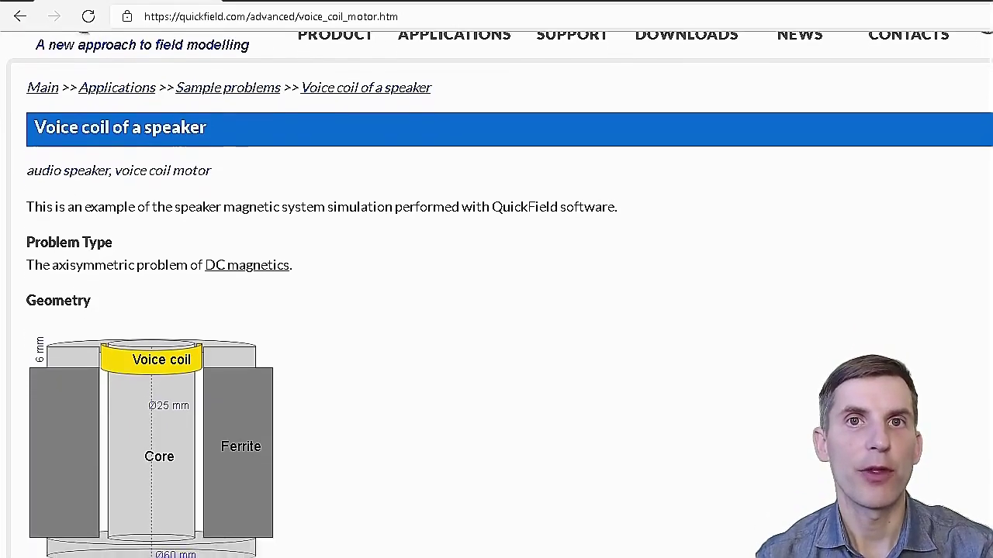
pyautogui.scroll(-2, 497, 310)
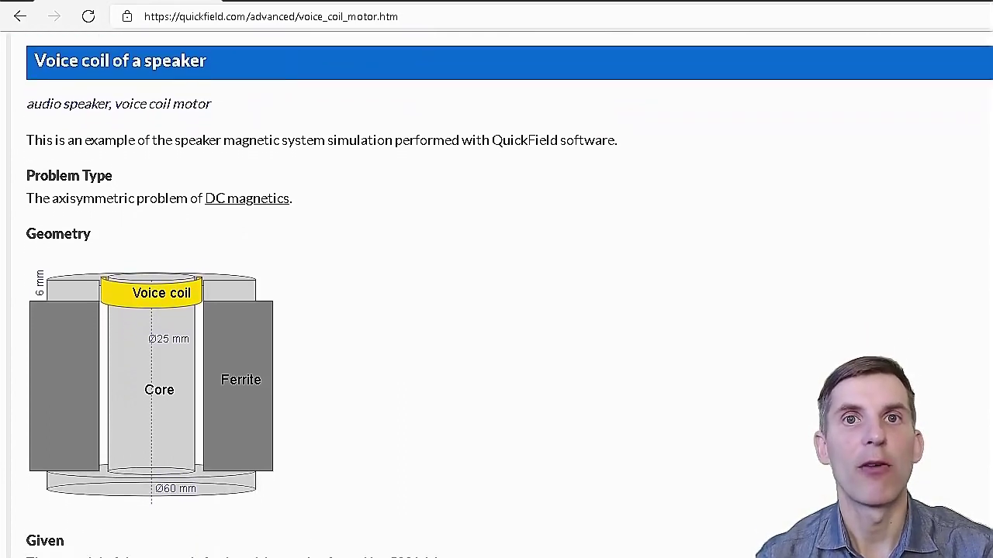
pyautogui.scroll(-2, 497, 310)
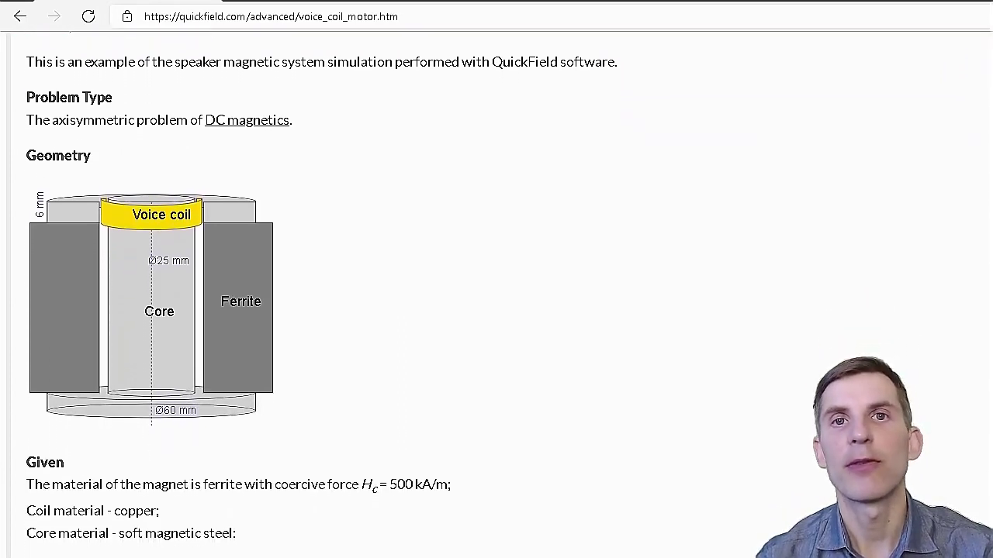
pyautogui.scroll(-4, 496, 310)
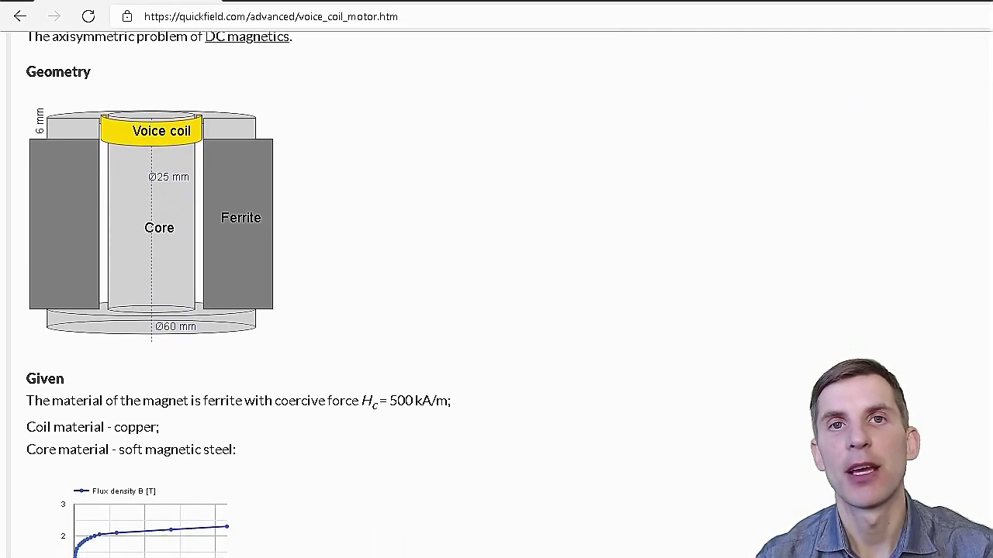
pyautogui.scroll(-2, 497, 310)
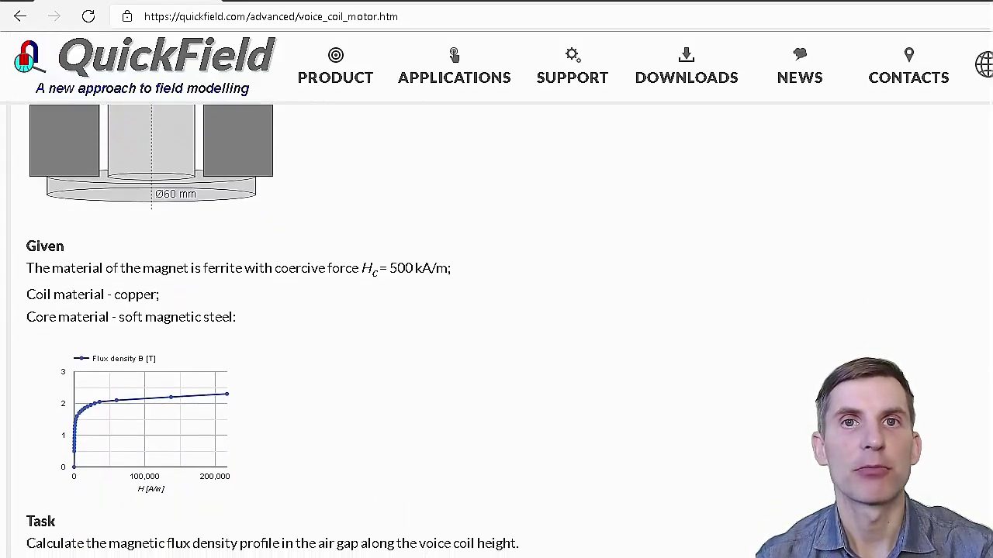
pyautogui.scroll(-2, 497, 310)
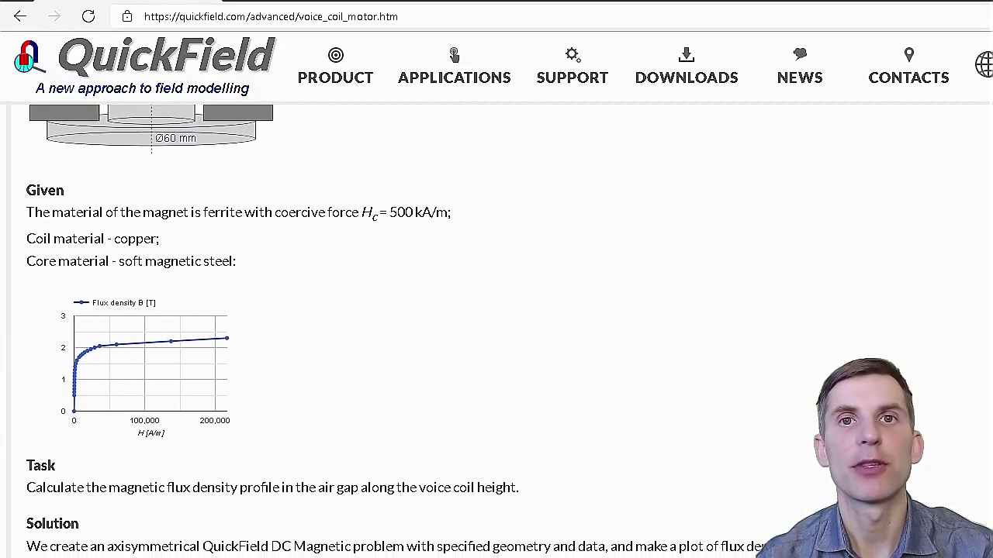
pyautogui.scroll(-2, 496, 311)
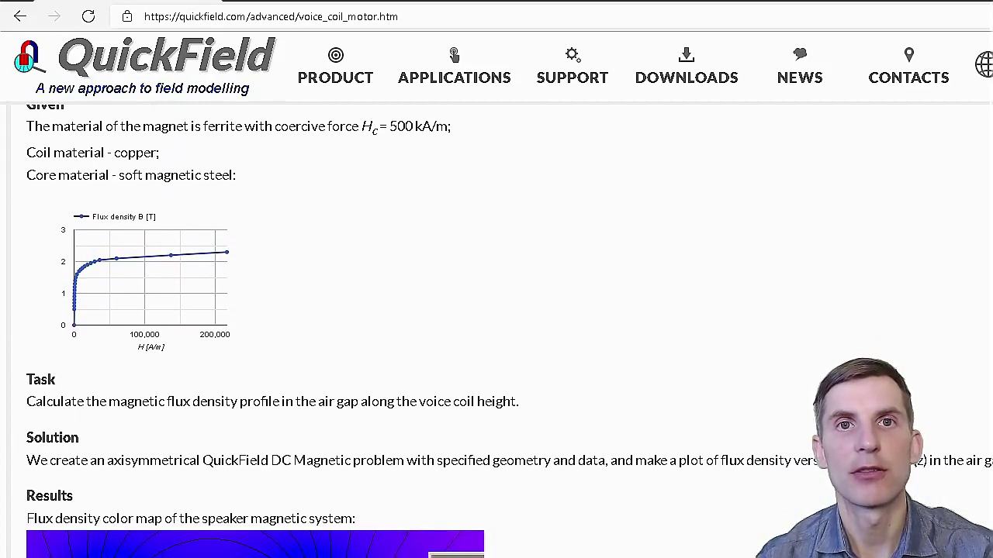
pyautogui.scroll(-3, 497, 310)
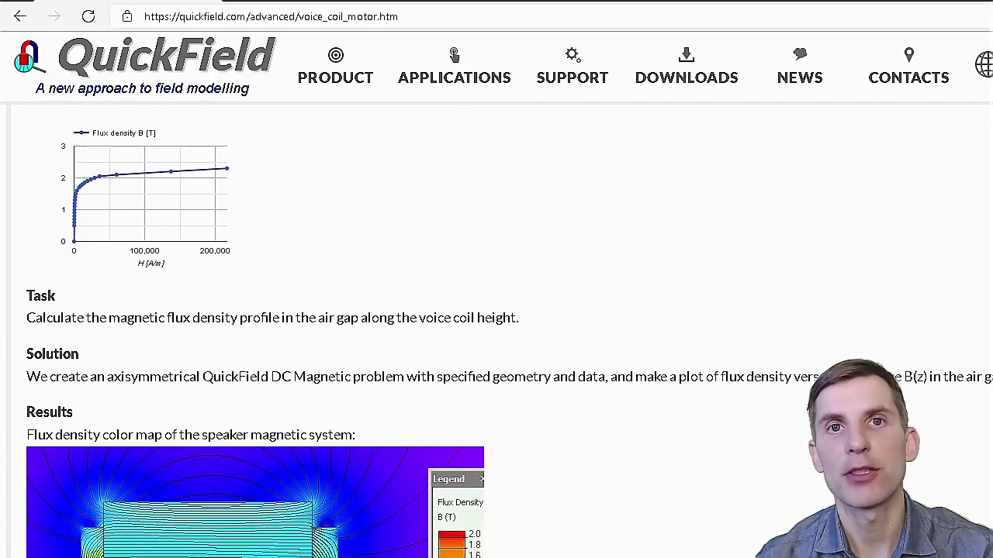
pyautogui.scroll(-3, 496, 310)
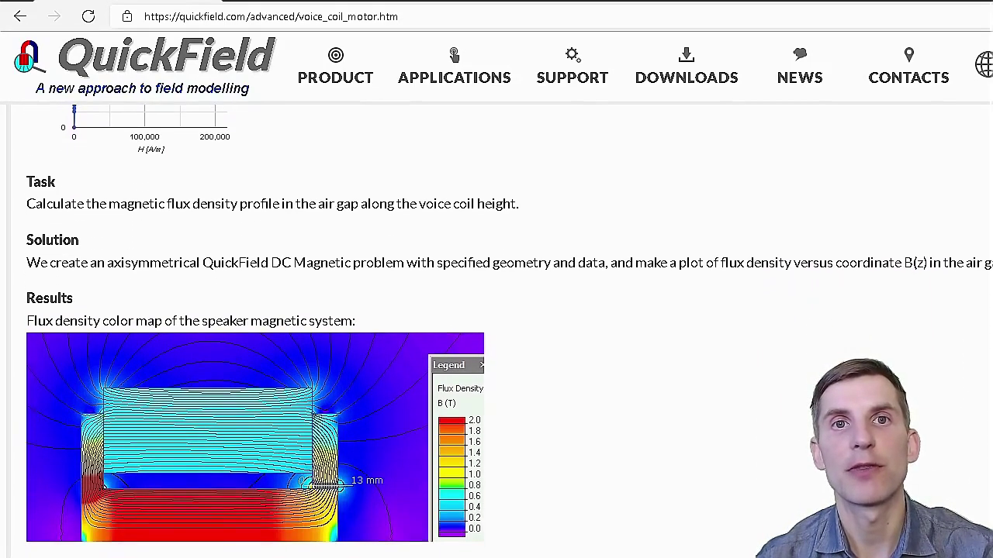
pyautogui.scroll(-3, 496, 311)
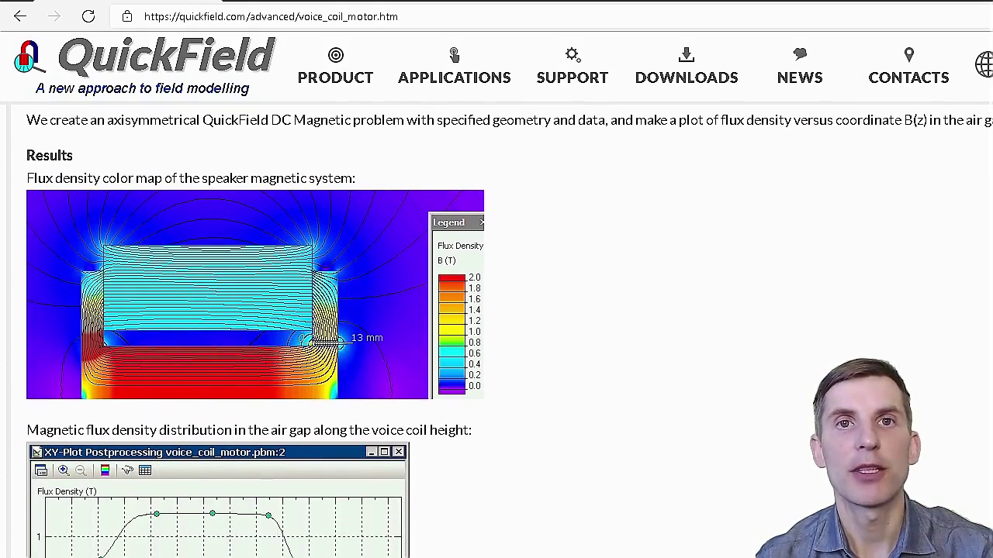
pyautogui.scroll(-4, 497, 310)
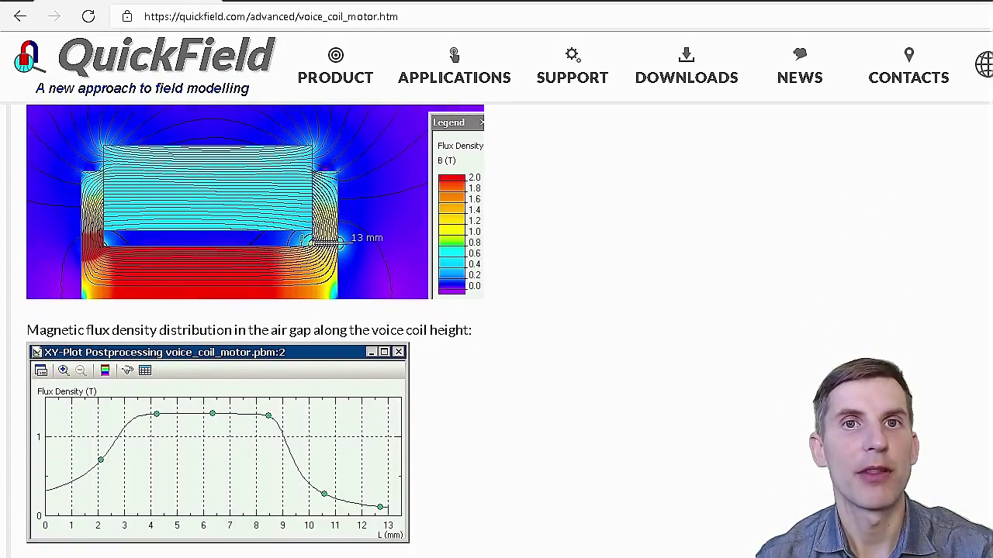
pyautogui.scroll(-1, 497, 310)
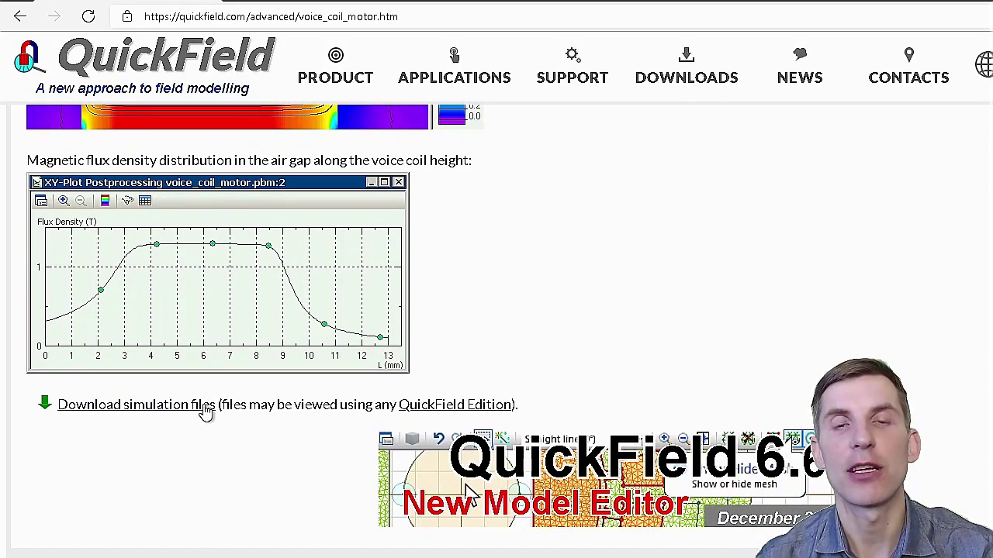
pyautogui.moveTo(425, 412)
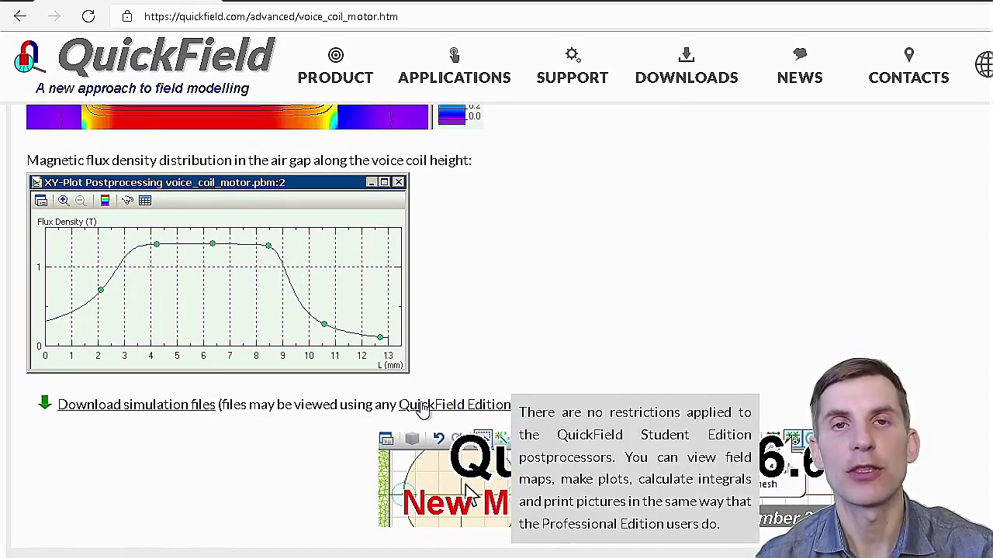